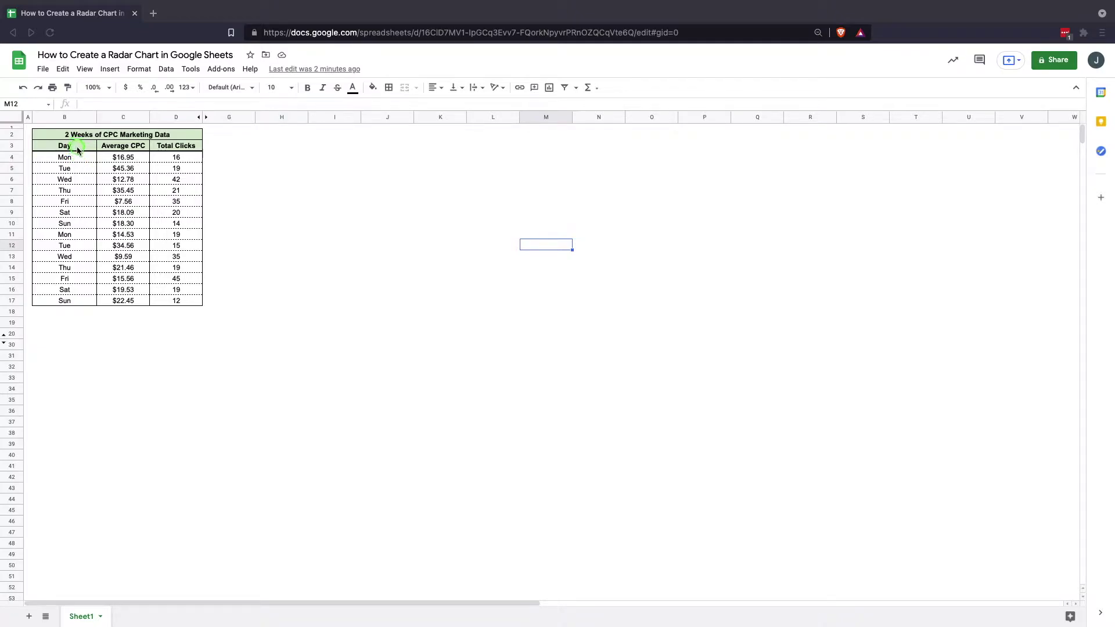
Step: Insert a chart from the CPC table B2:D17 and reopen its Chart editor
drag(100, 135, 141, 301)
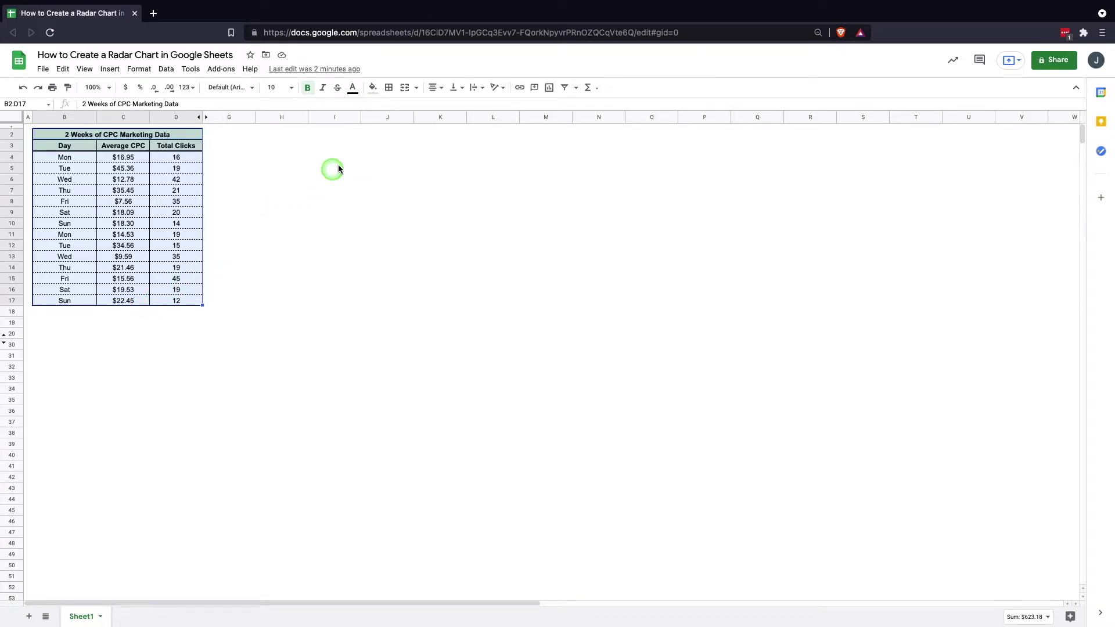
click(549, 92)
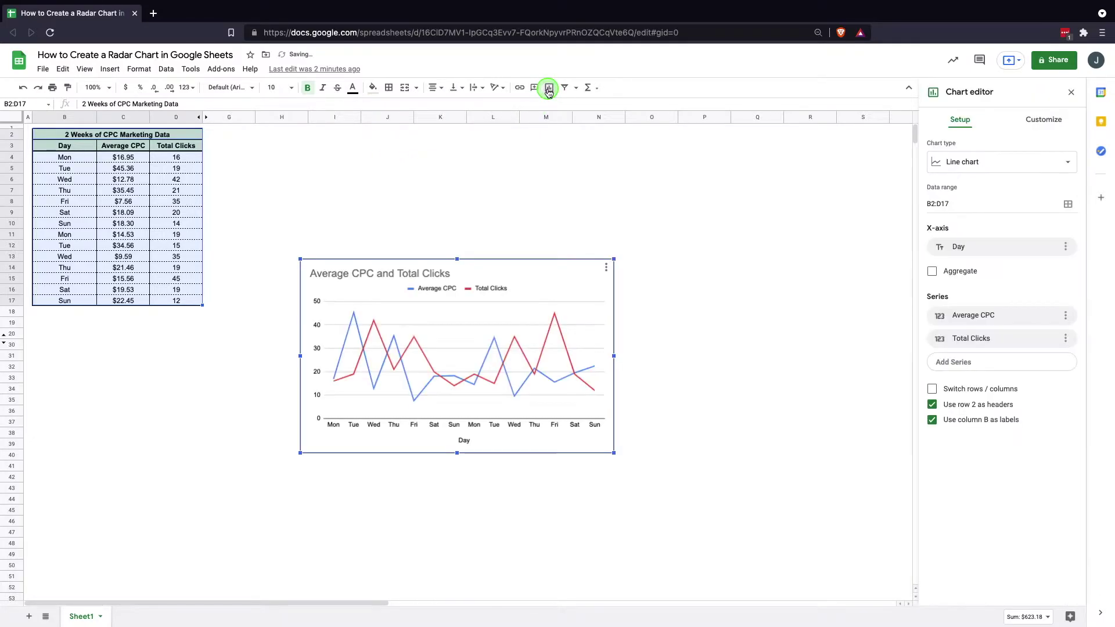
click(112, 70)
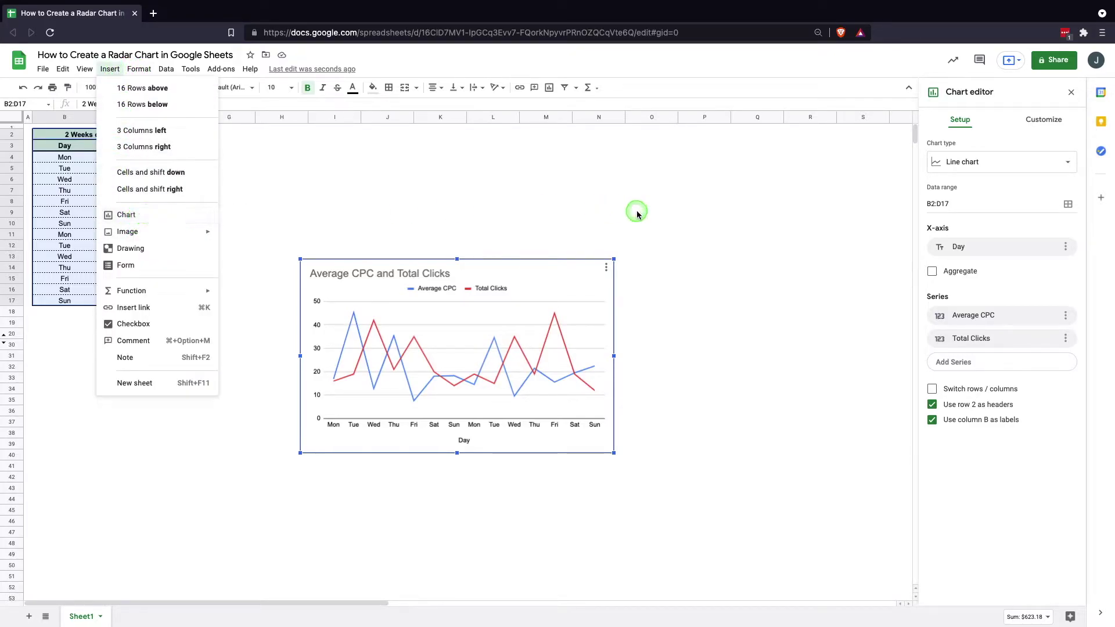
click(638, 211)
click(489, 282)
click(607, 267)
click(586, 282)
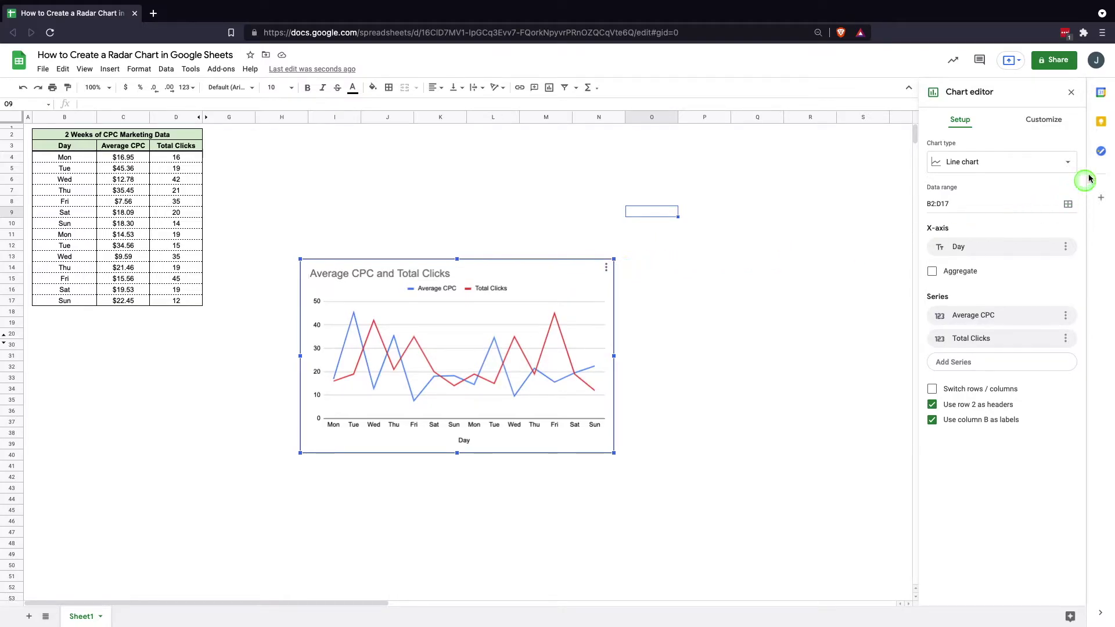
Step: Change the chart type to Radar chart and drag its bottom edge down to make it taller
click(1066, 164)
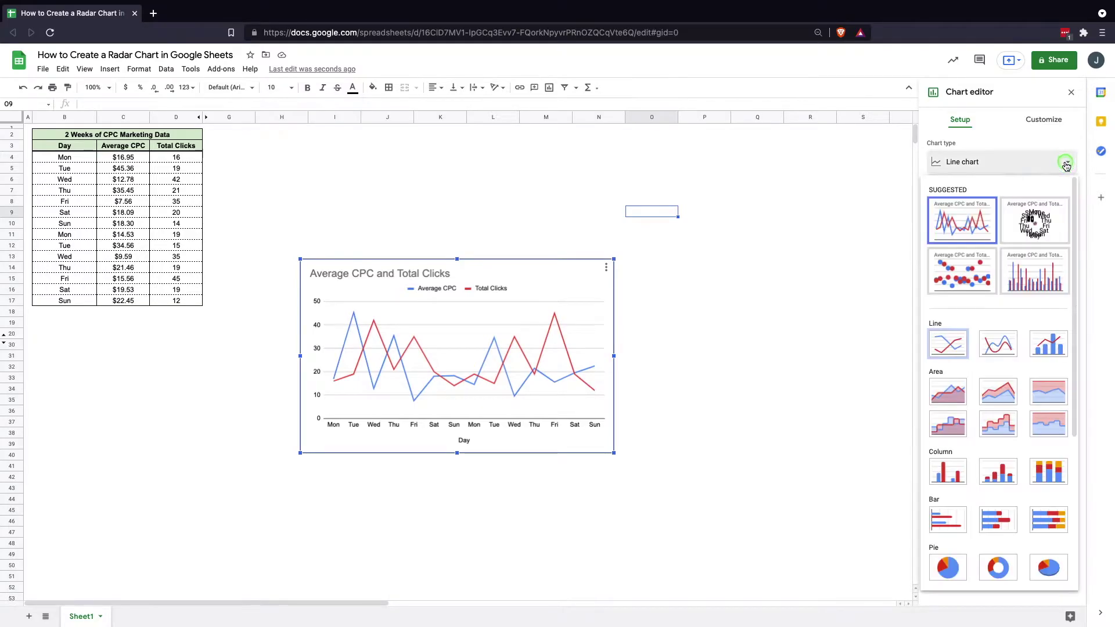
scroll(989, 273, down, 5)
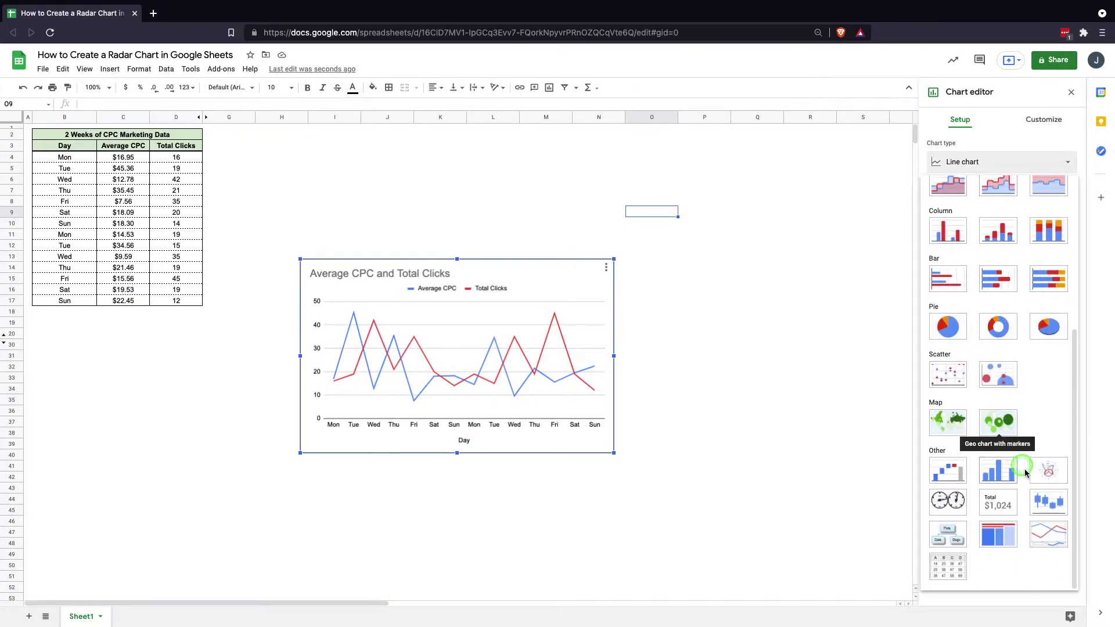
click(1048, 475)
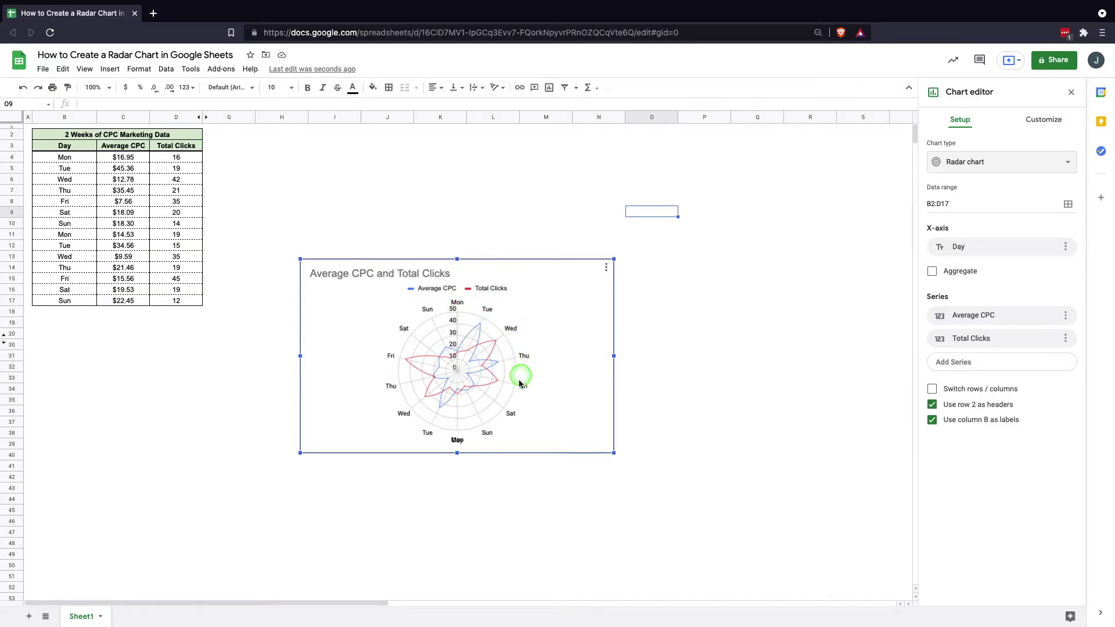
drag(457, 452, 455, 492)
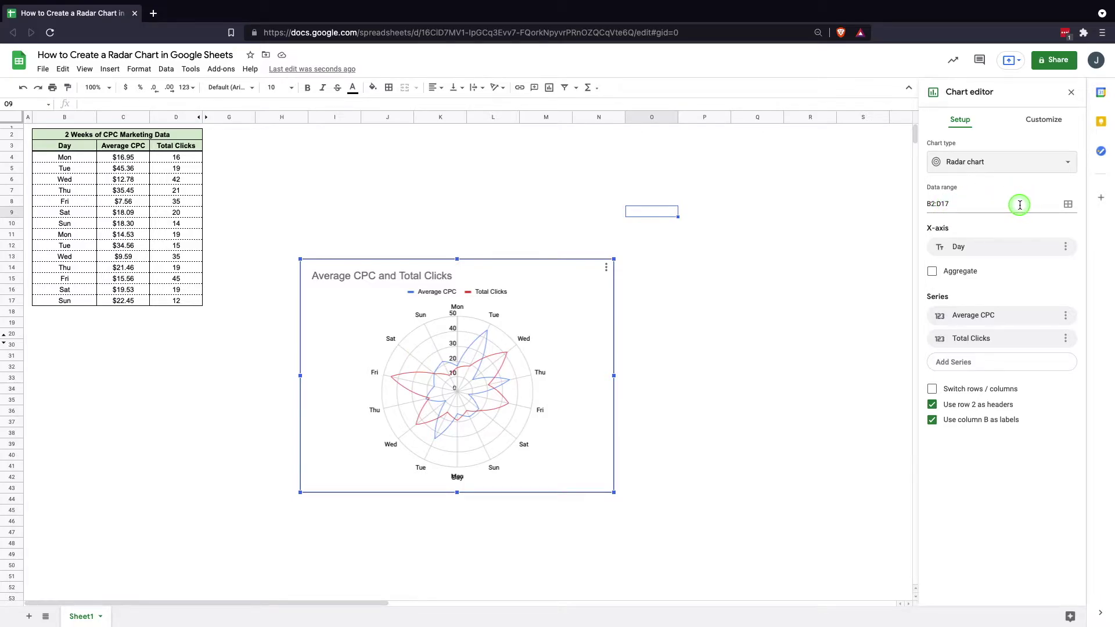
click(1070, 206)
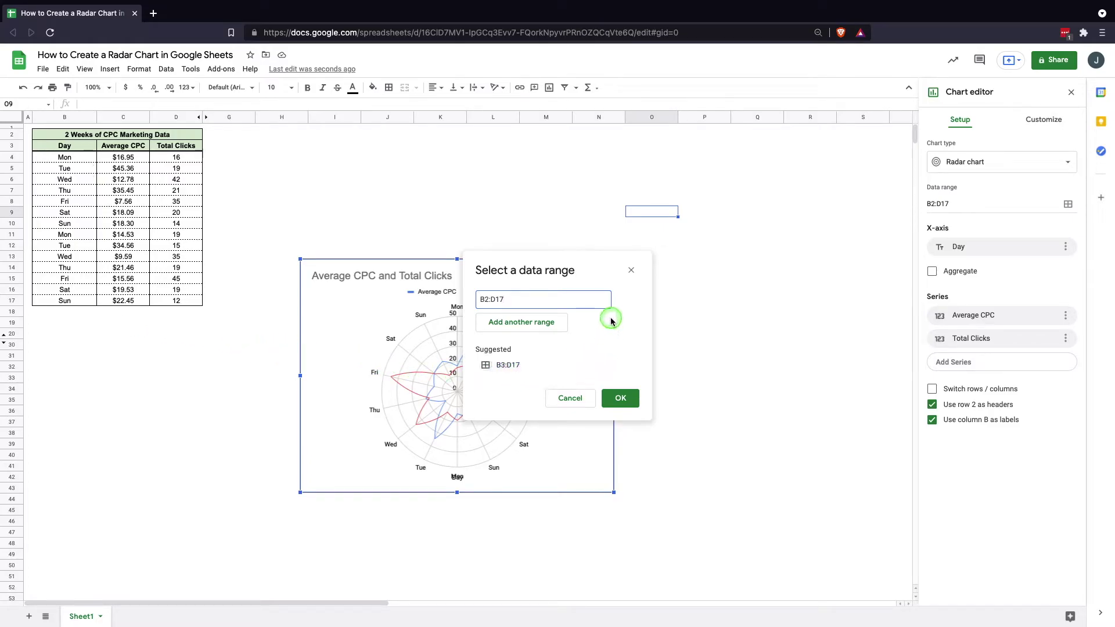
click(632, 271)
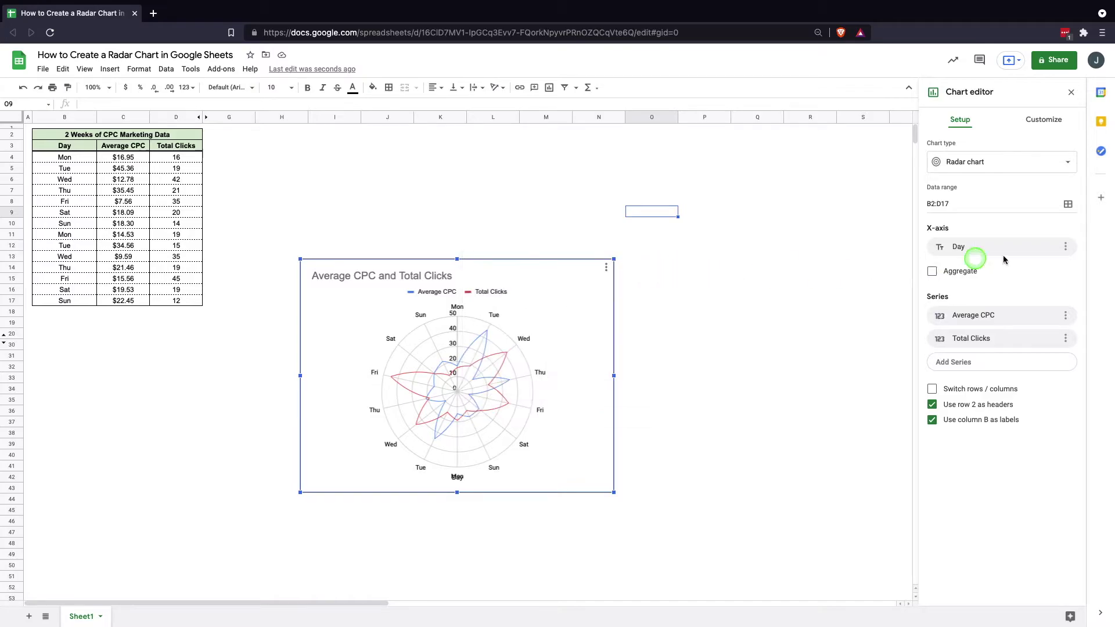
click(964, 247)
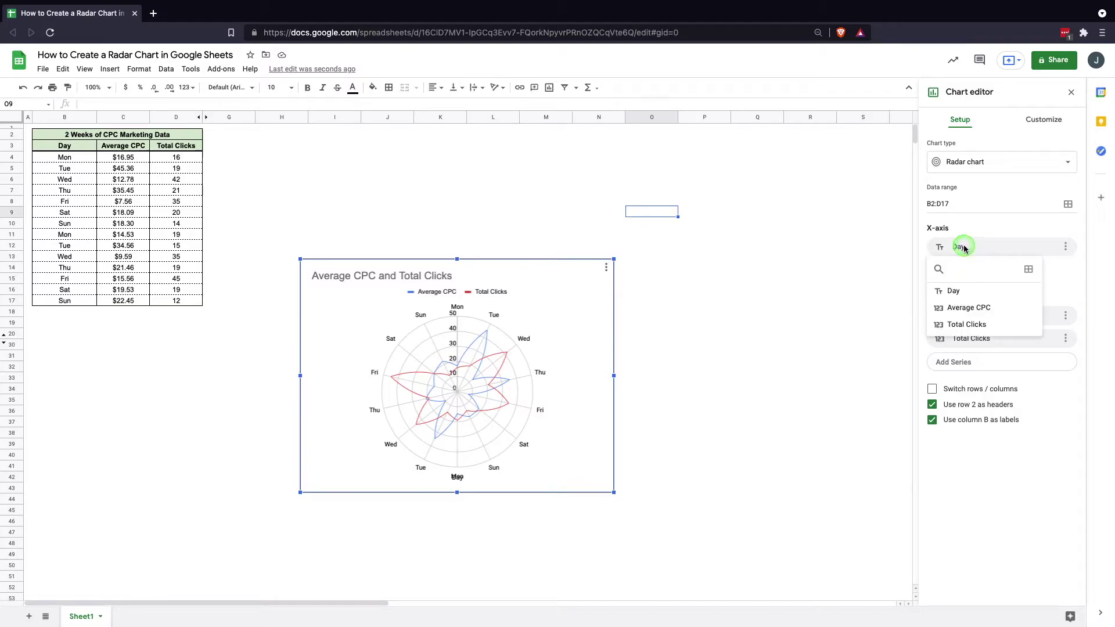
click(997, 228)
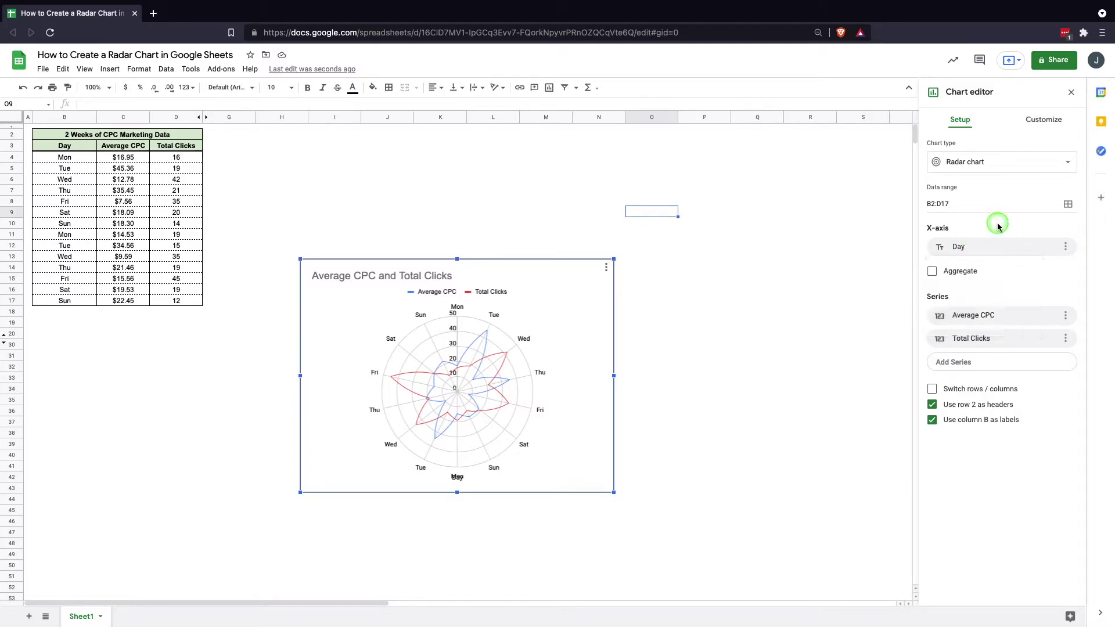
Step: Tick Aggregate for the Day X-axis so each weekday Mon–Sun appears once
click(932, 273)
click(513, 333)
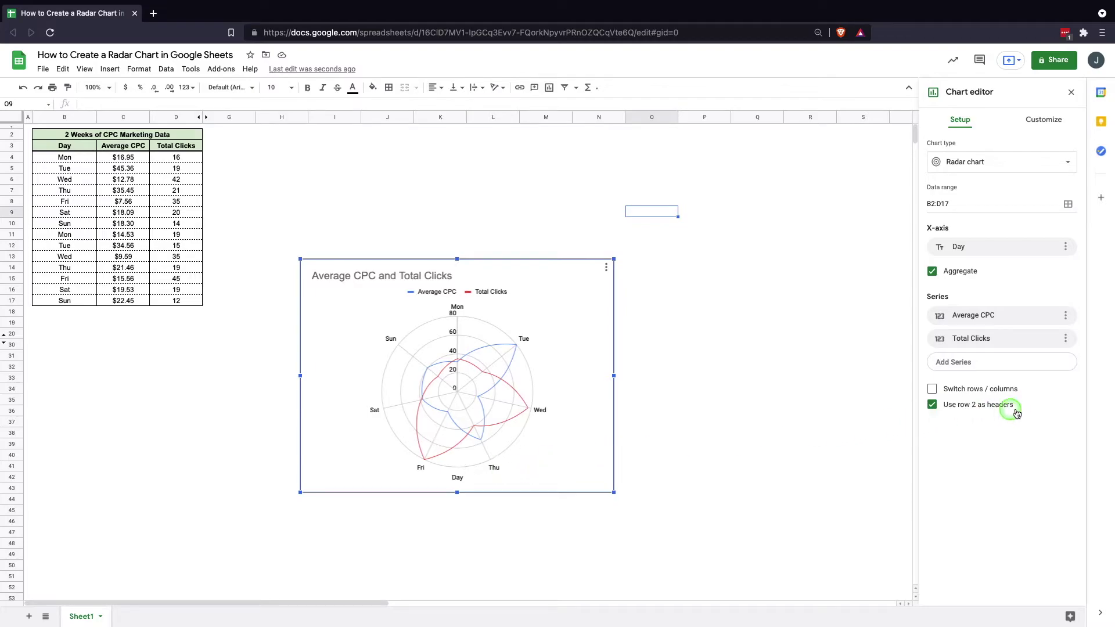
Step: Toggle Switch rows/columns and Use row 2 as headers off and back on, keeping the original layout
click(932, 389)
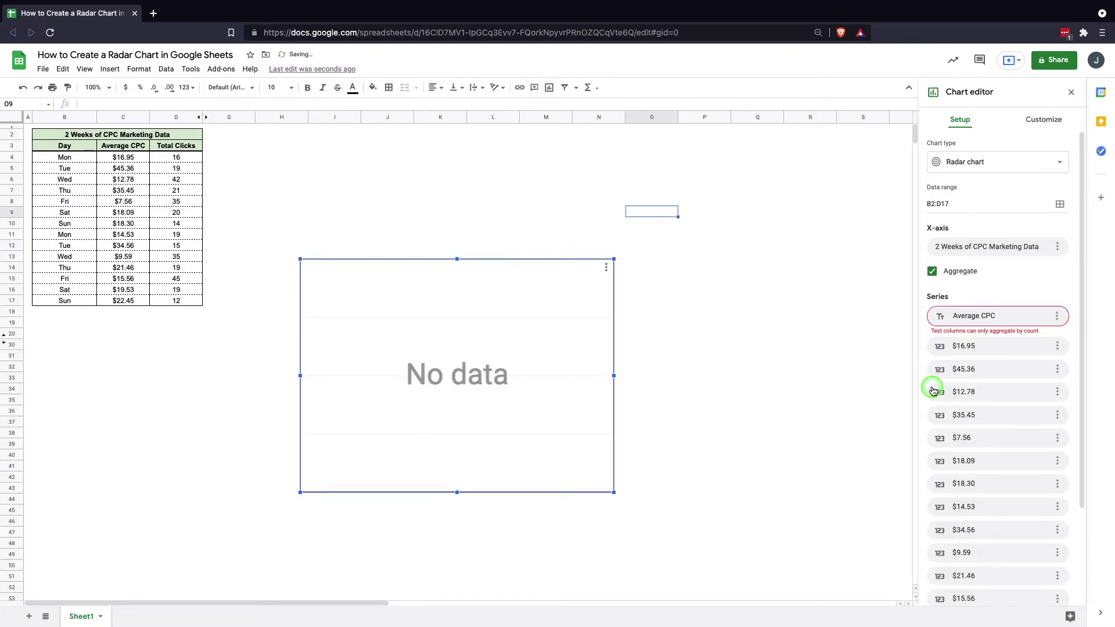
scroll(951, 317, down, 2)
click(932, 574)
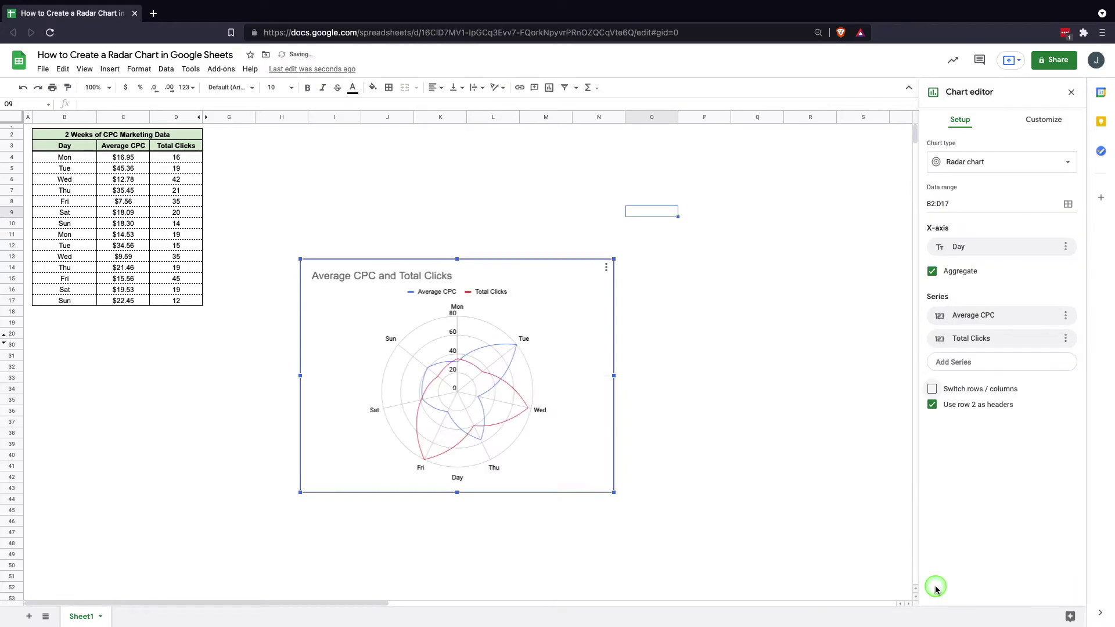
click(934, 409)
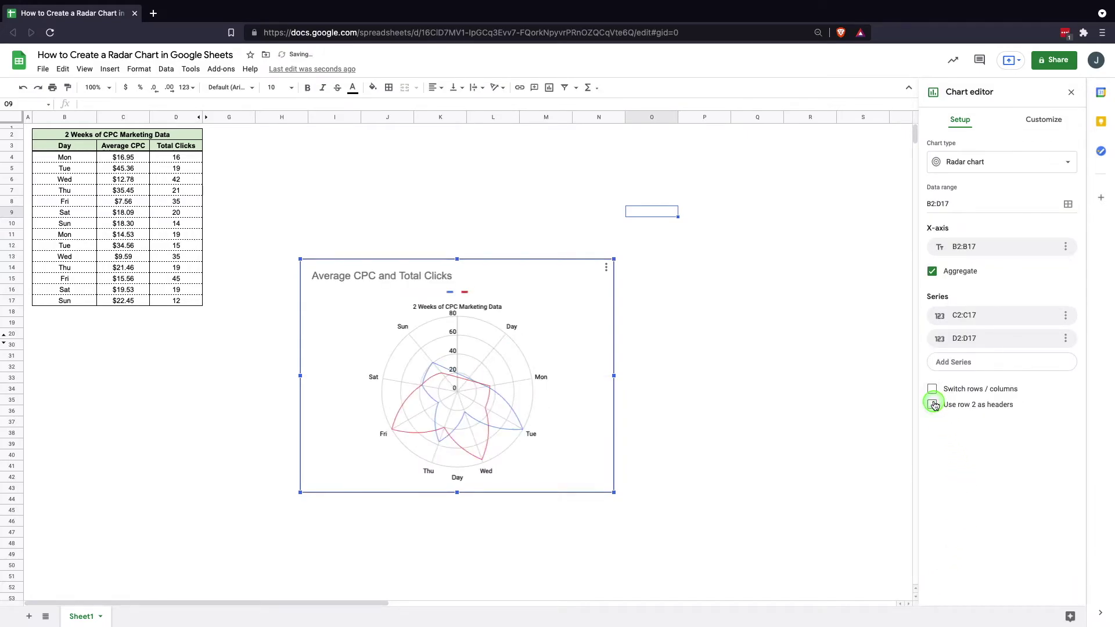
click(933, 405)
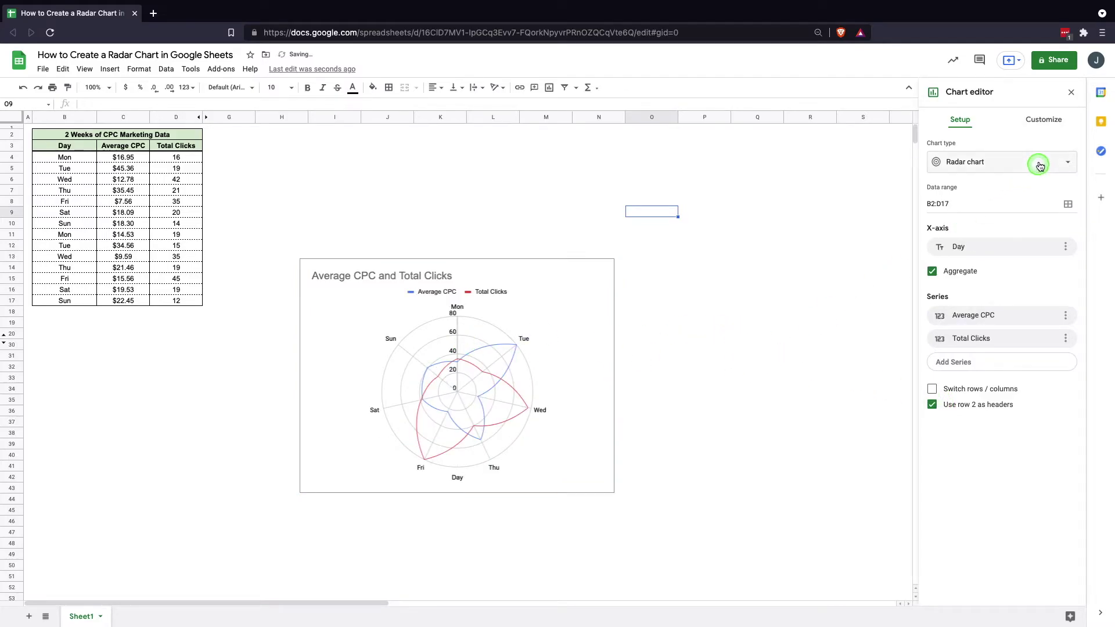
click(1044, 122)
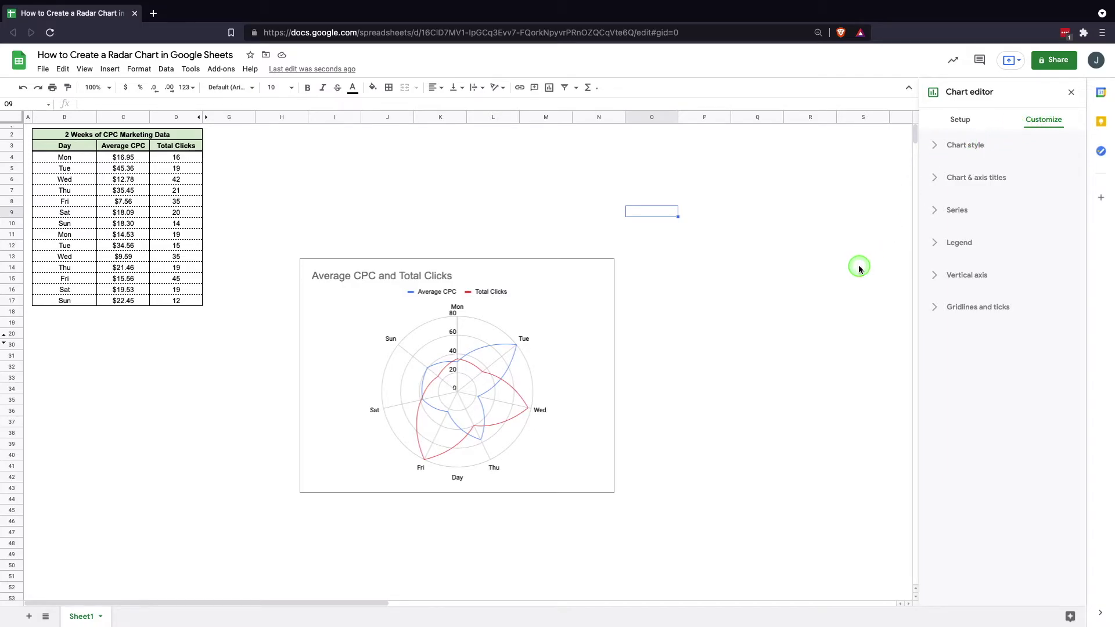
Step: In Chart style, toggle Maximize and Smooth off and on, leaving smooth lines and no maximize
click(975, 149)
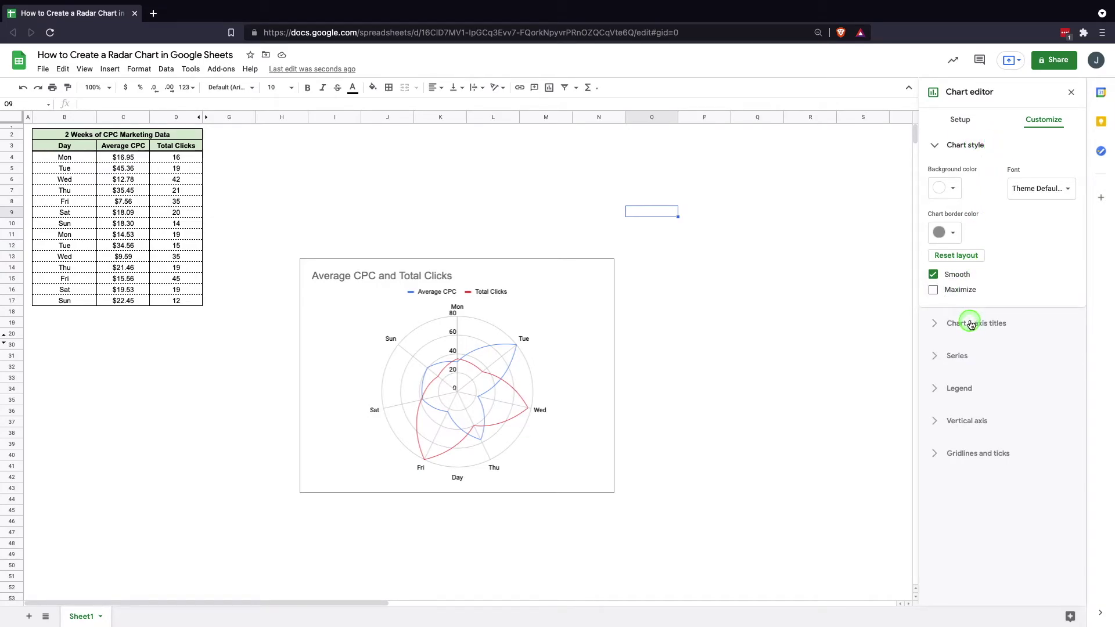
click(934, 291)
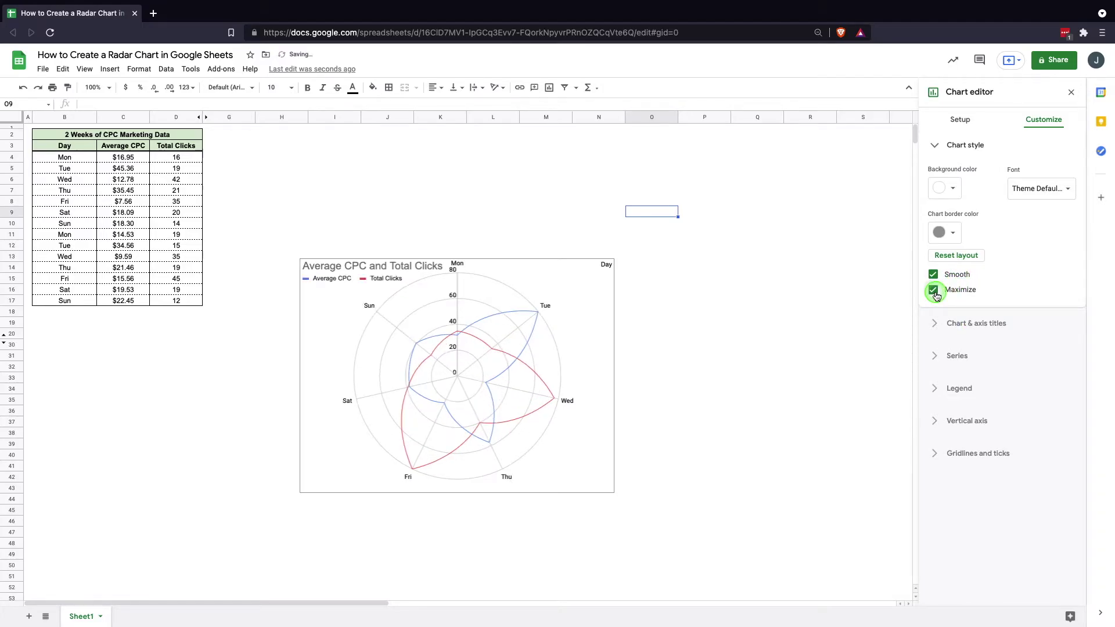
click(933, 290)
click(934, 276)
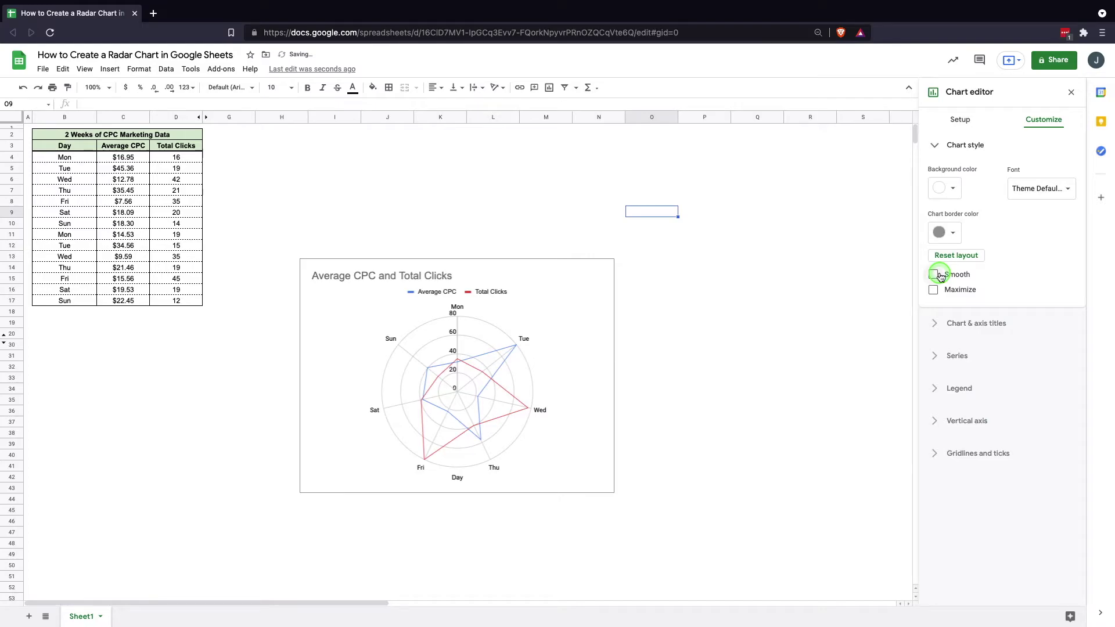
click(933, 275)
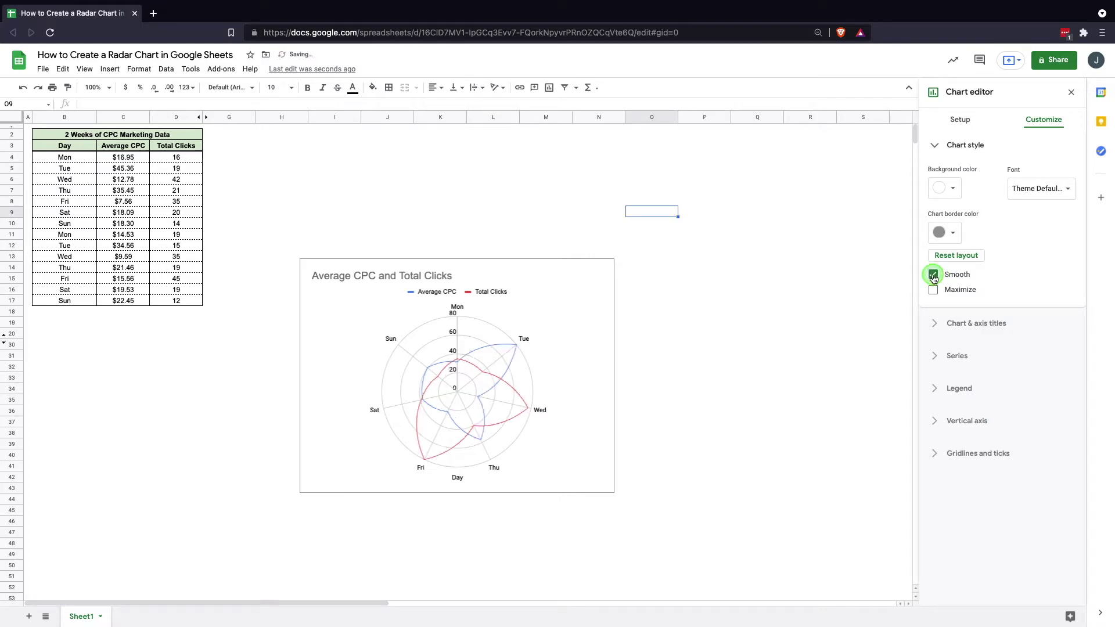
click(970, 324)
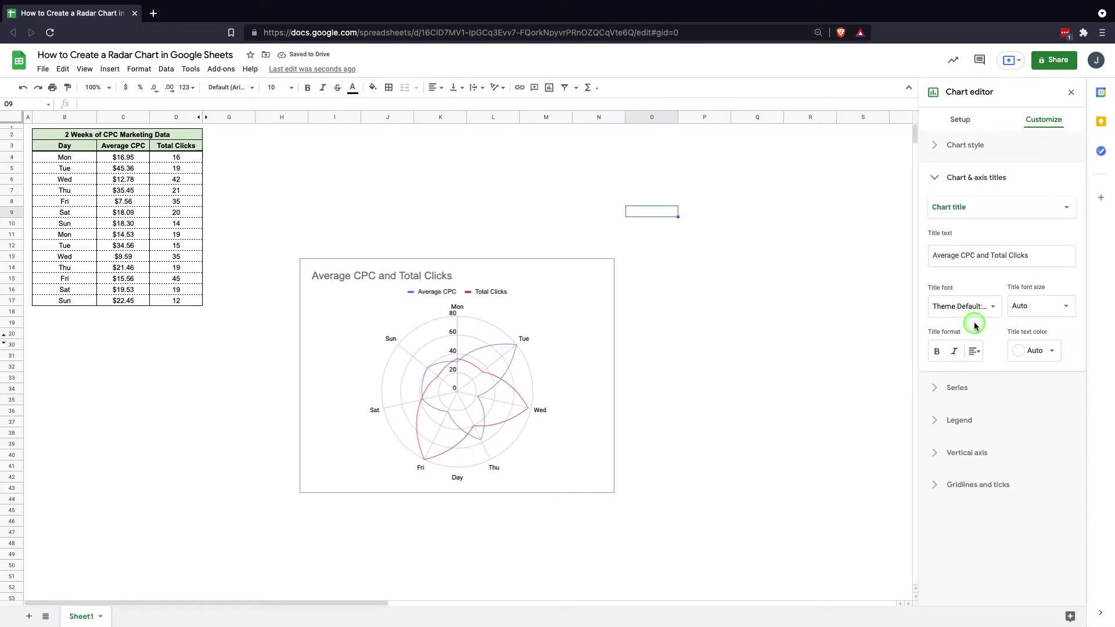
Step: Set the 'Average CPC and Total Clicks' chart title alignment to Center
click(991, 205)
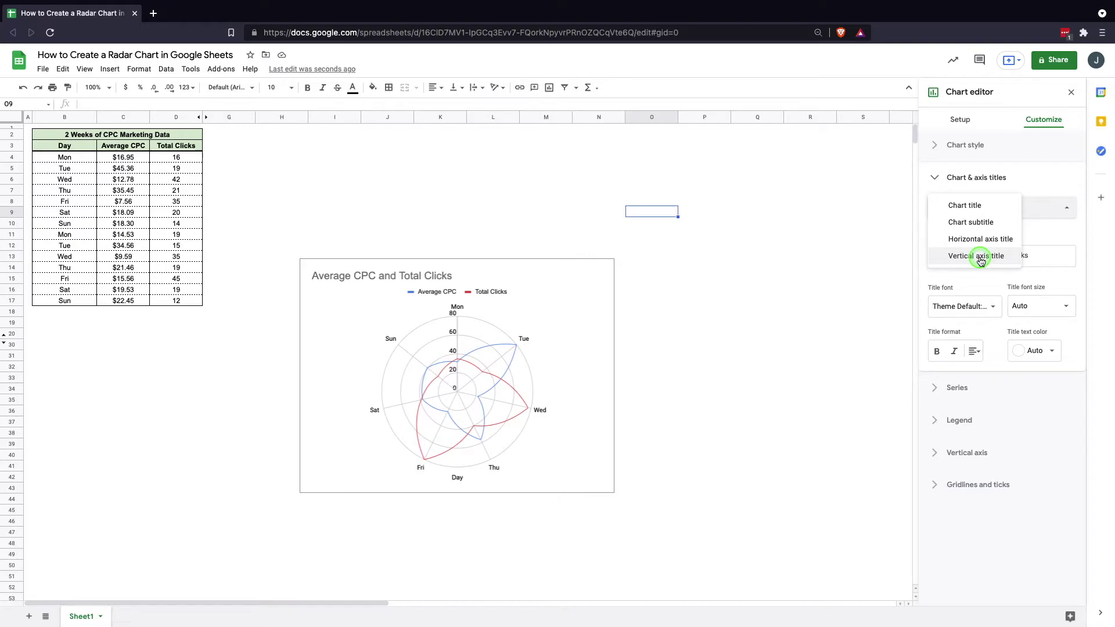
click(1024, 180)
click(999, 178)
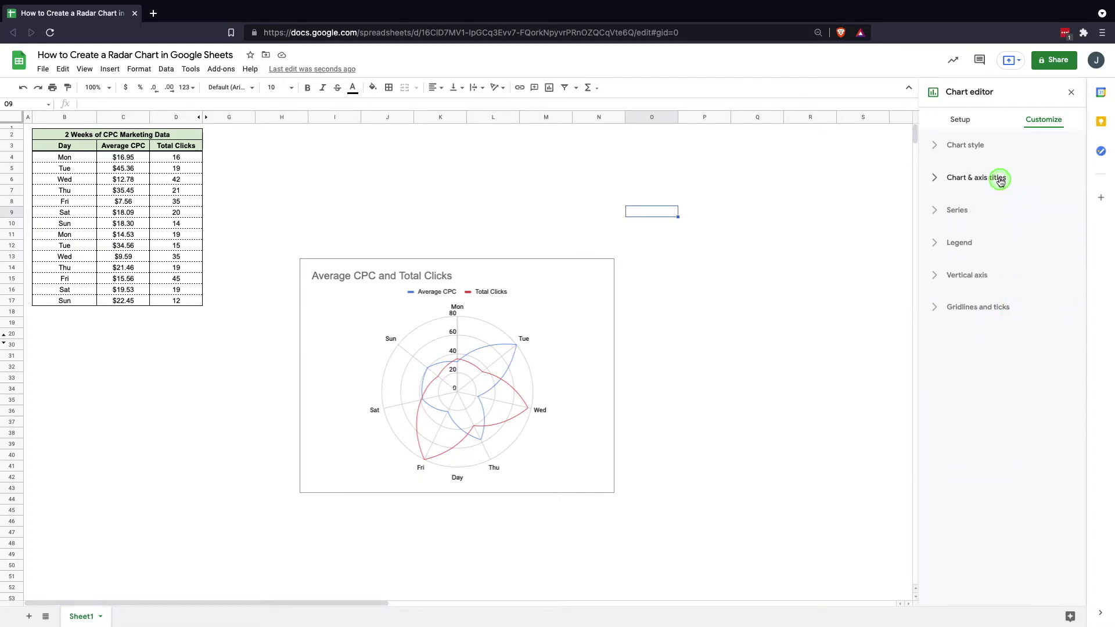
click(998, 175)
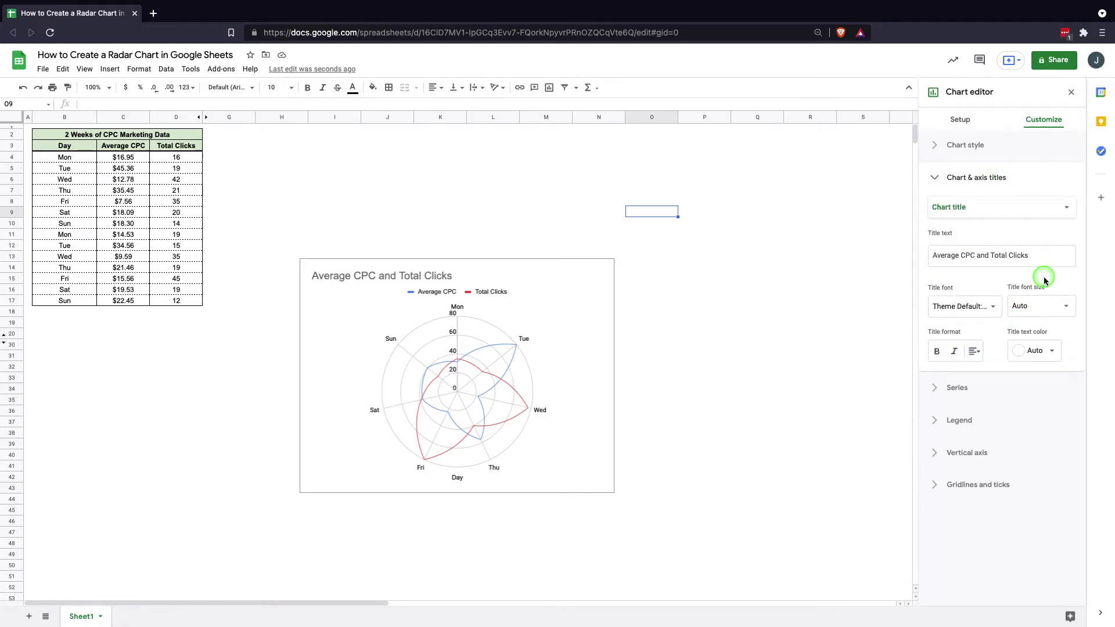
click(974, 351)
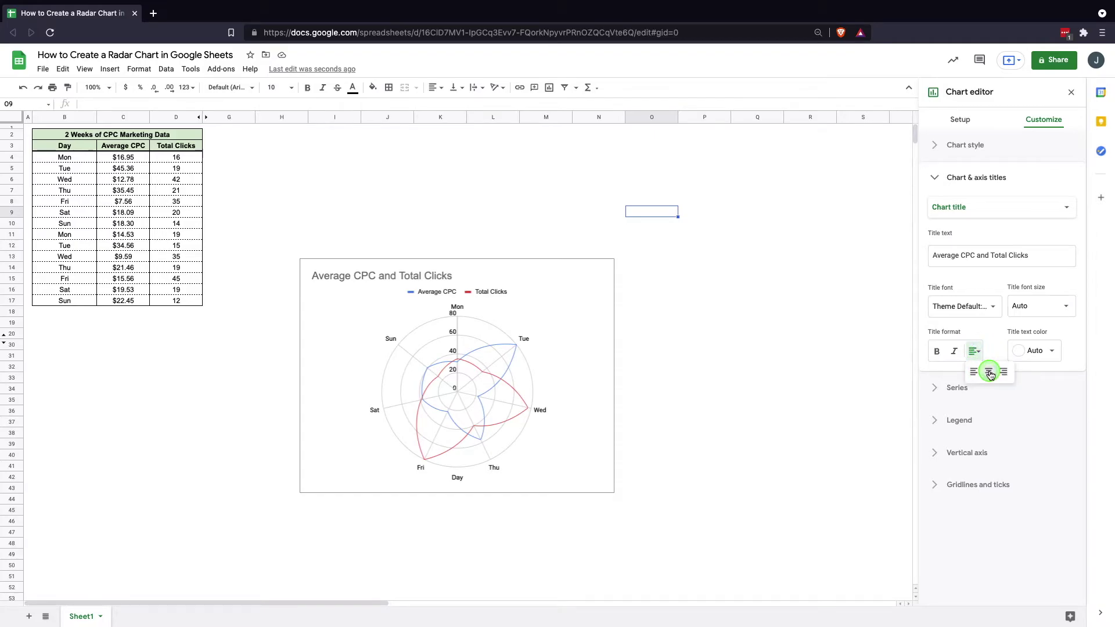
click(988, 370)
click(957, 387)
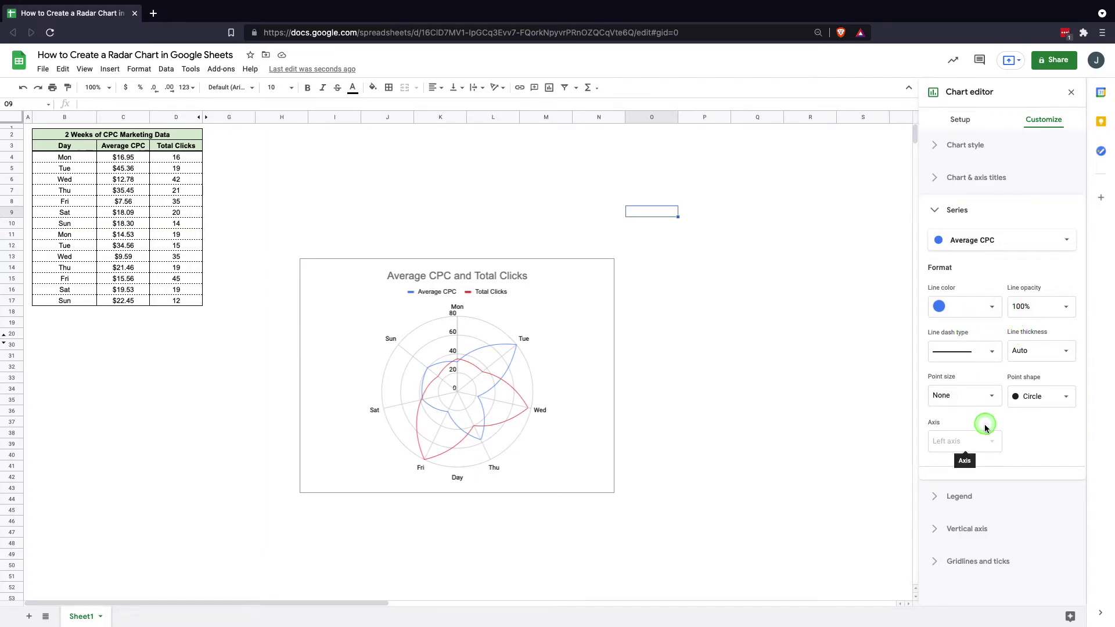
Step: Review the Series list and Legend position options without changing them
click(1011, 238)
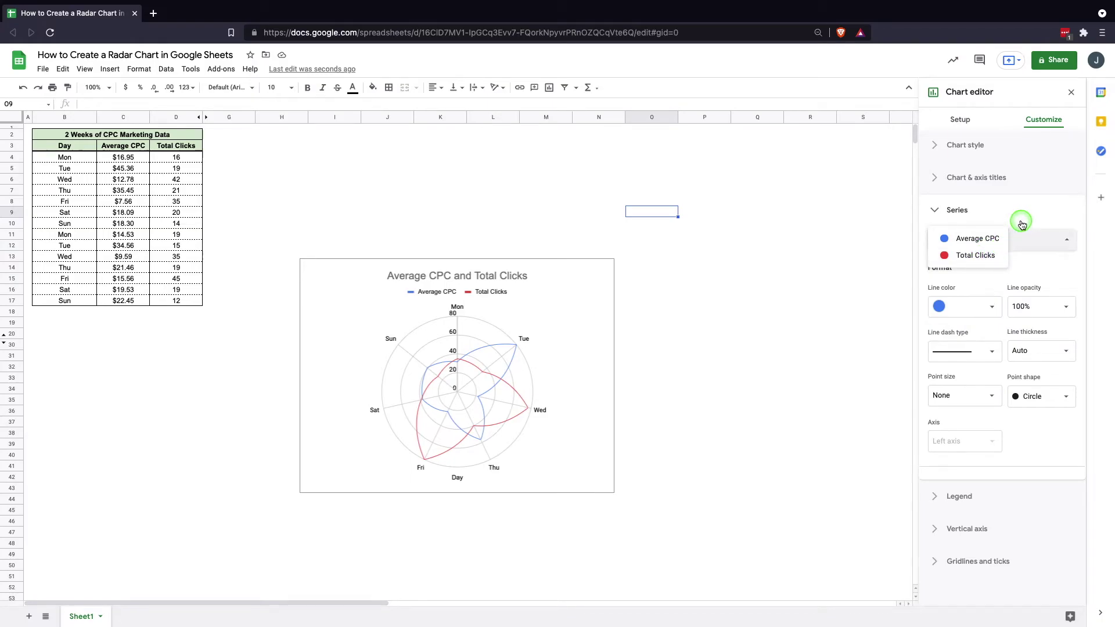
click(1021, 224)
click(1016, 213)
click(984, 242)
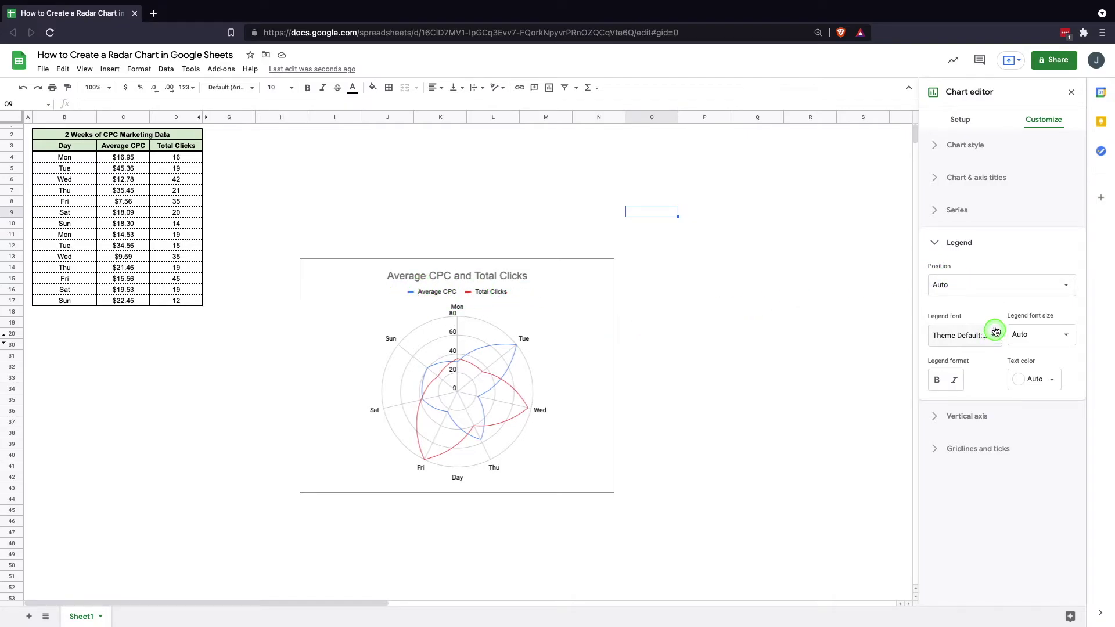
click(990, 288)
click(1068, 247)
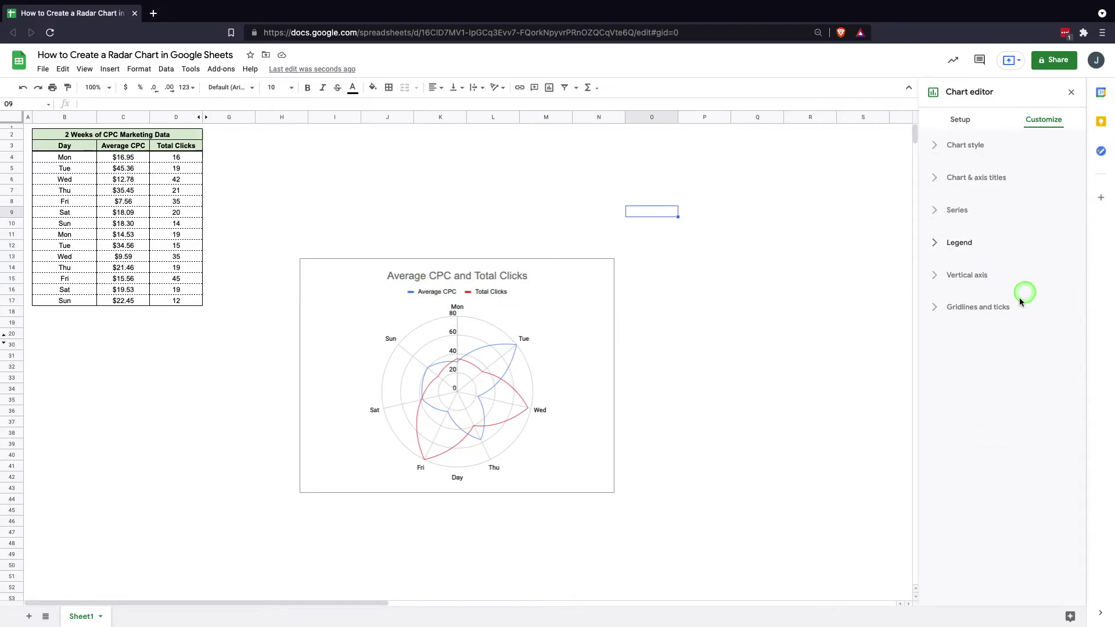
click(964, 242)
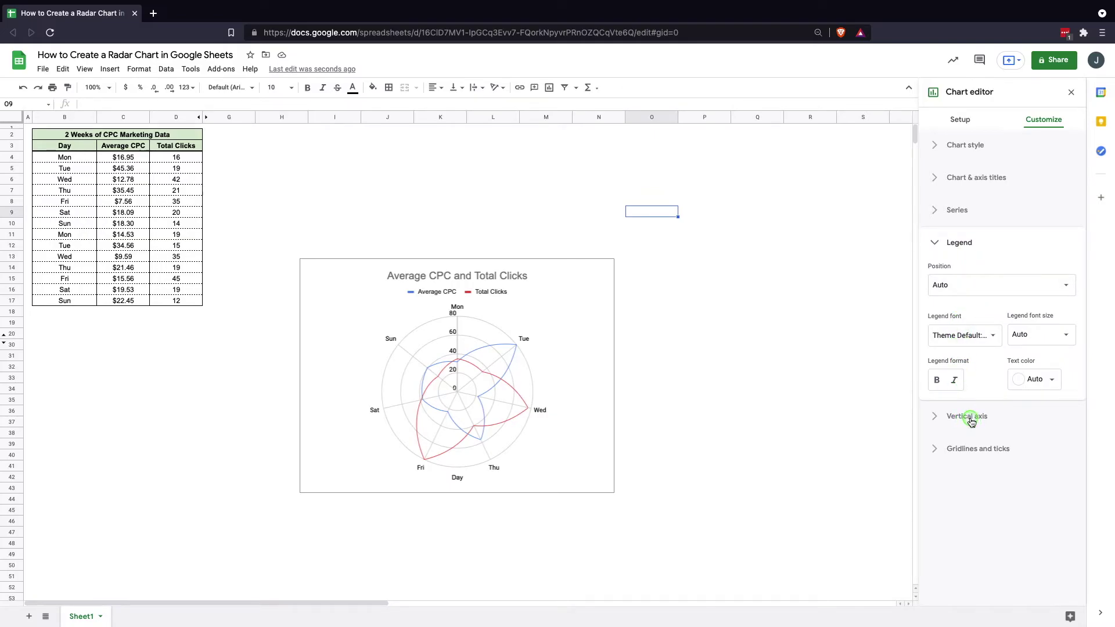
click(968, 417)
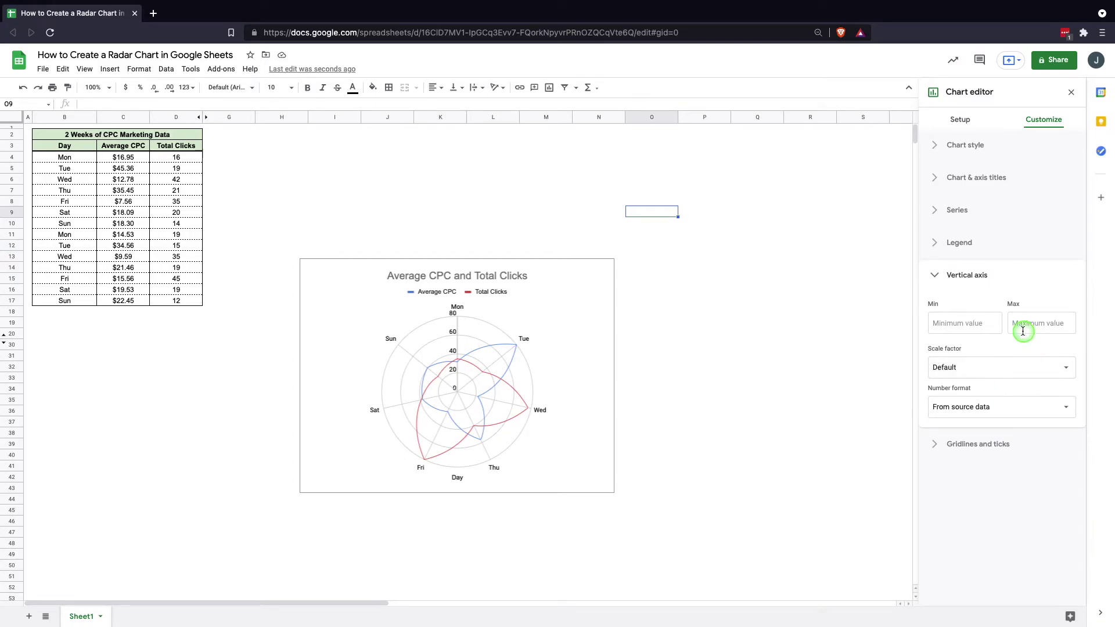
Step: Check the Gridlines and ticks settings, then close the editor by selecting the radar chart
click(979, 445)
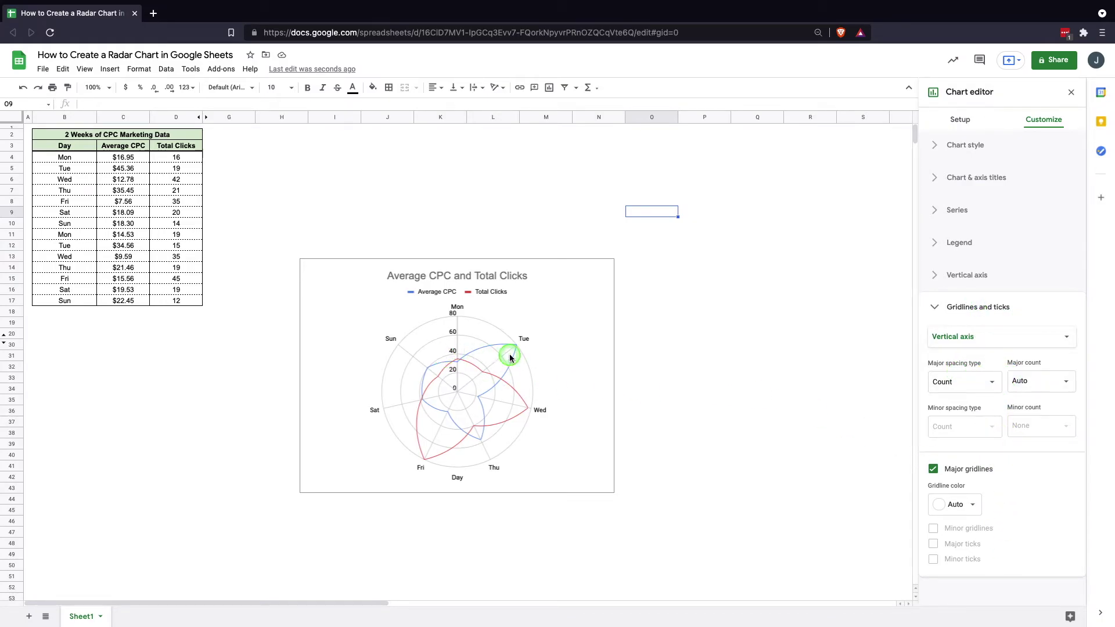
click(548, 292)
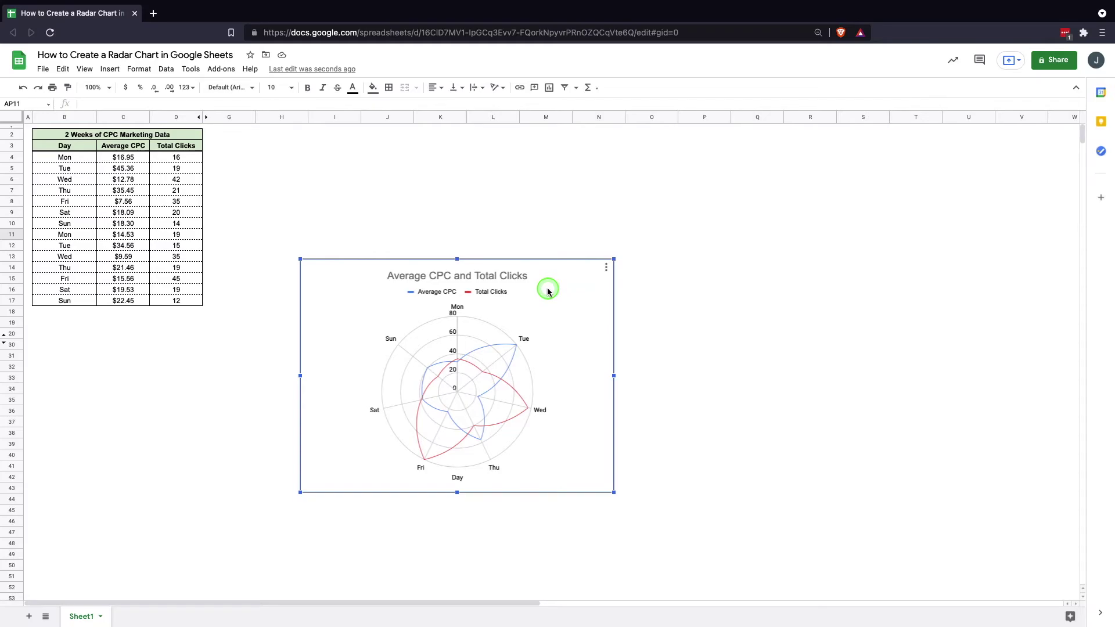
Step: Delete the CPC radar chart and unhide rows 21–28 and columns E–F
key(Delete)
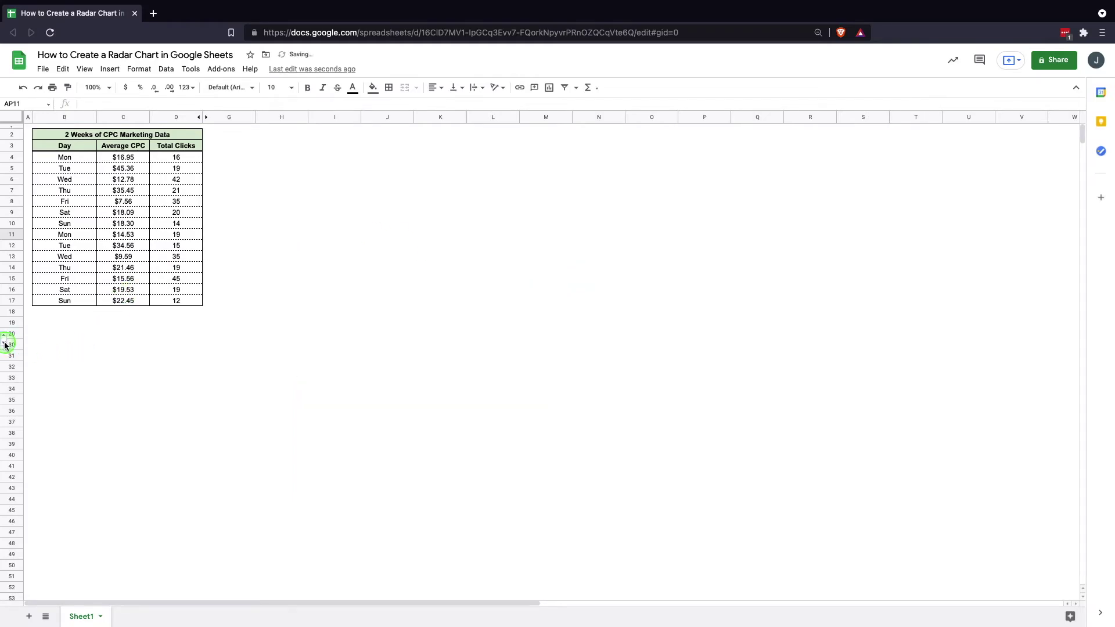
click(5, 344)
click(206, 117)
click(554, 313)
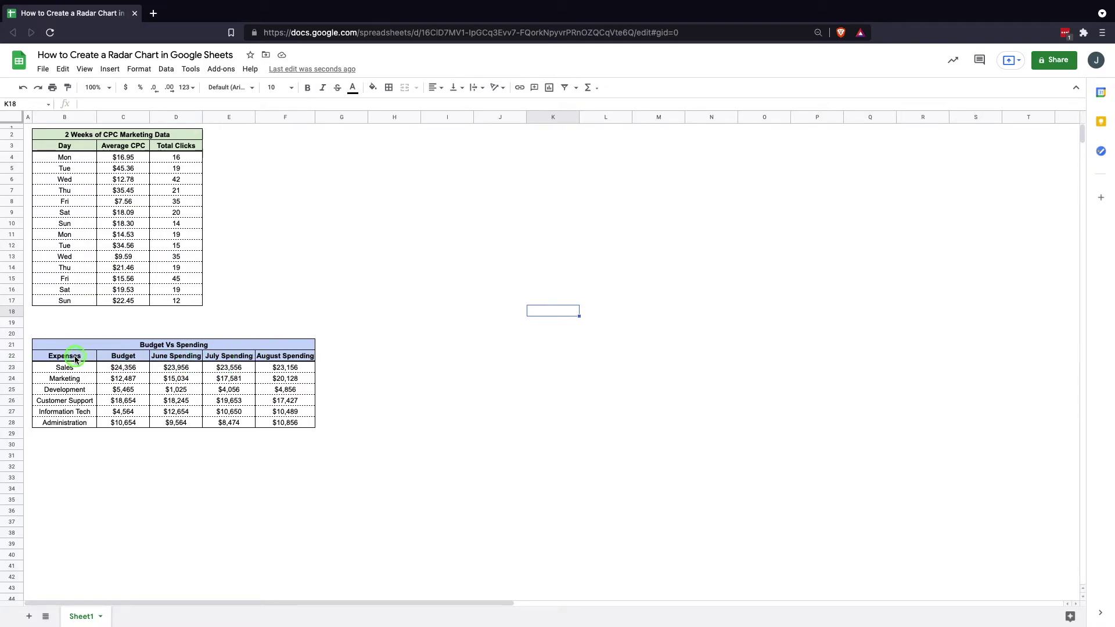
Step: Insert a Radar chart from B21:F28, move it right of the data and enlarge it
drag(80, 349, 261, 423)
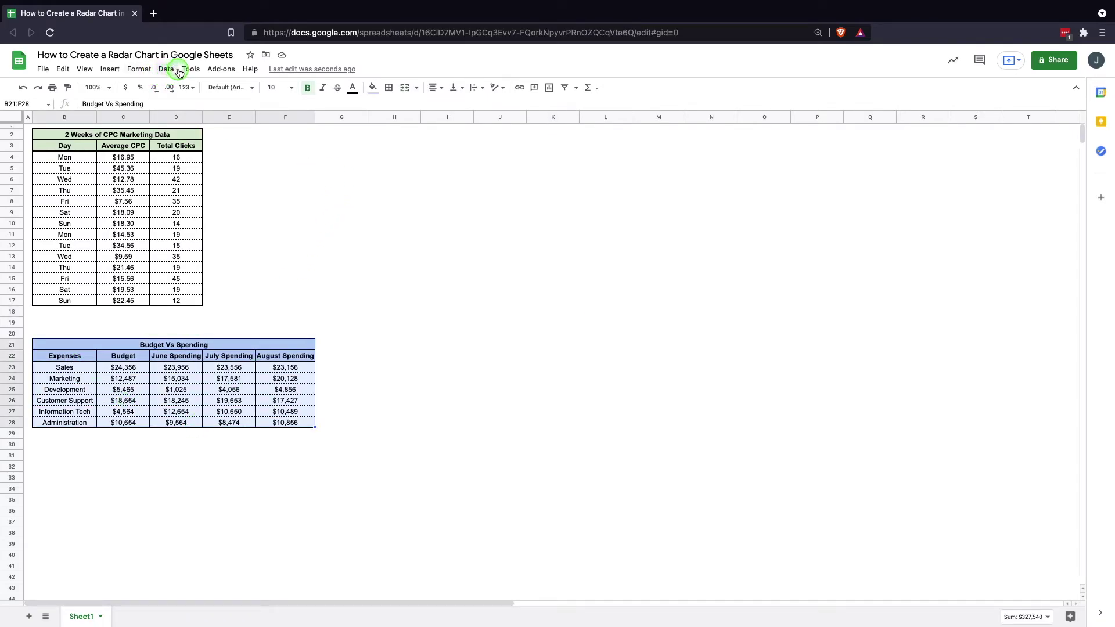
click(548, 87)
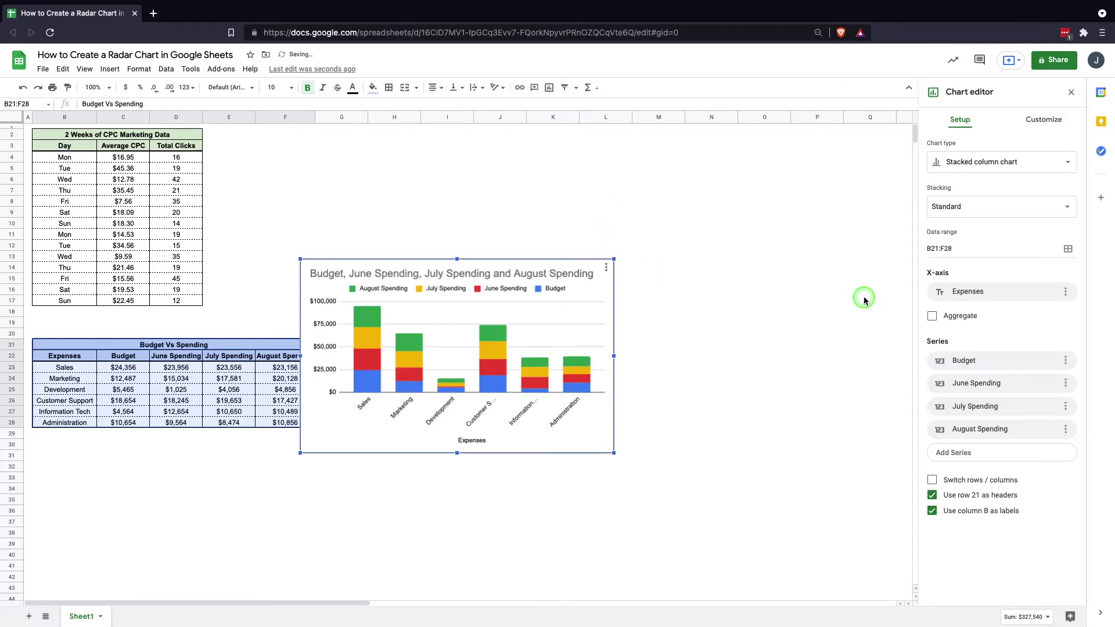
click(993, 162)
scroll(1010, 446, down, 5)
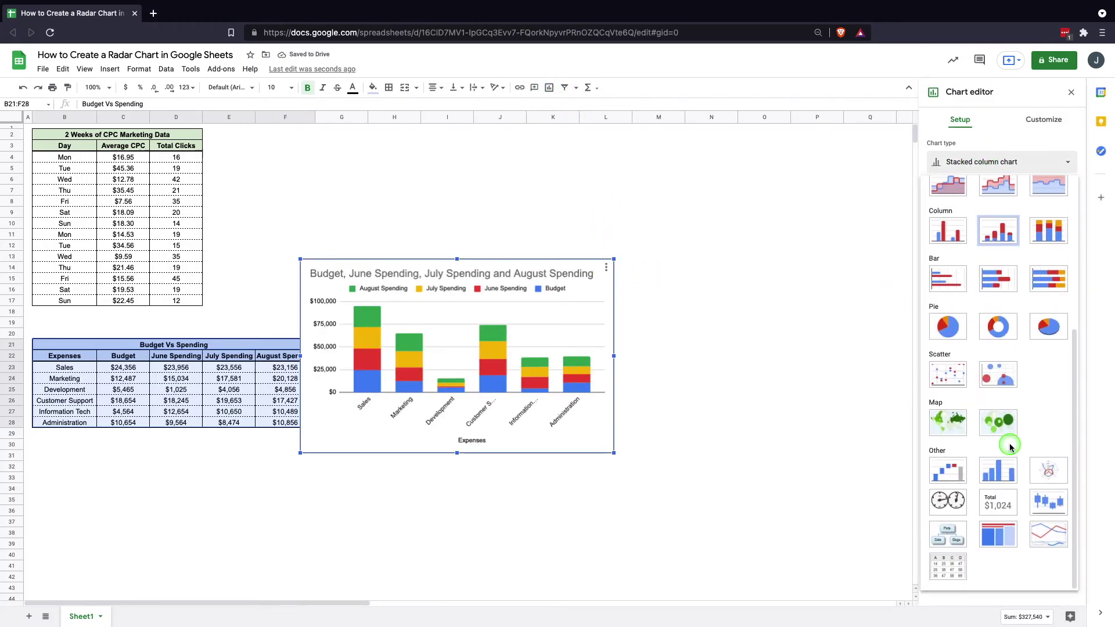
click(1045, 466)
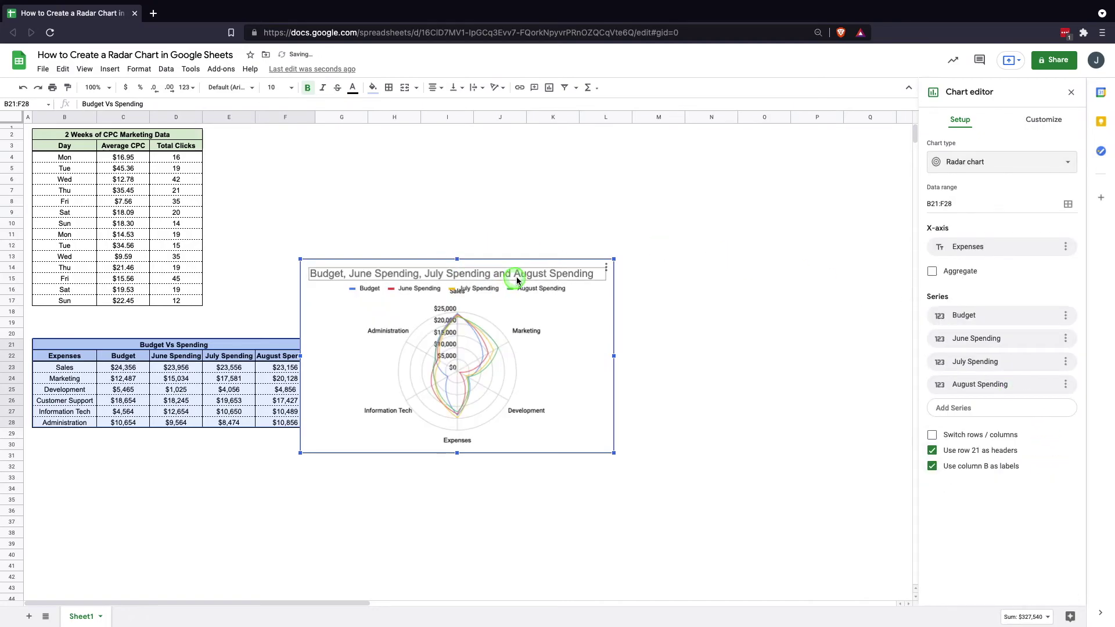
drag(516, 280, 579, 180)
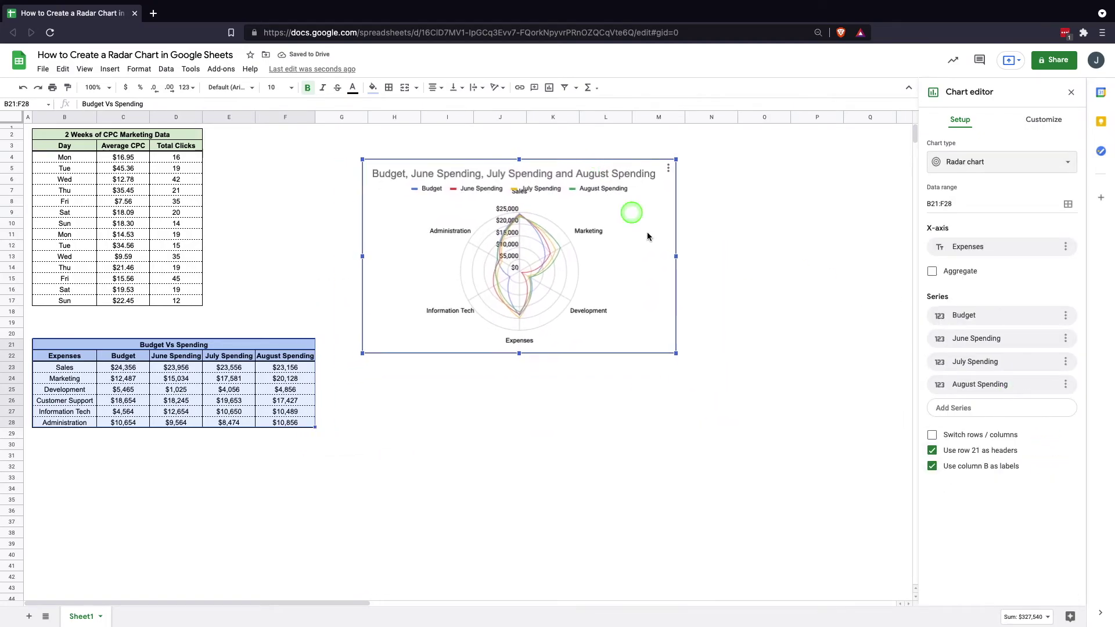
drag(675, 351, 828, 489)
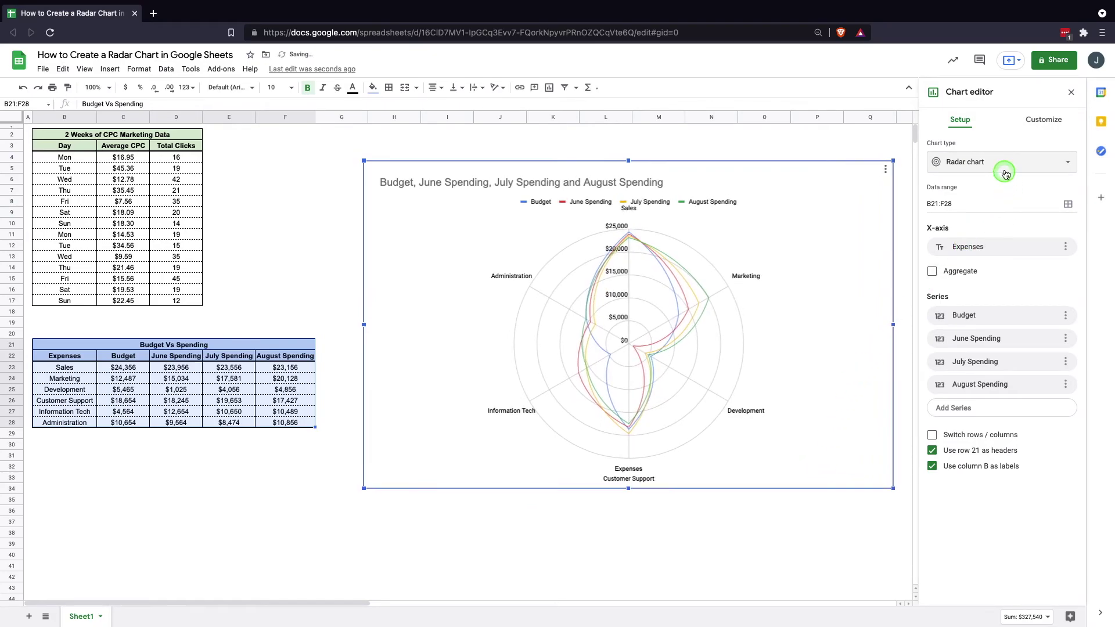
Step: Style the Budget series as a long-dashed line with 4px thickness
click(1045, 121)
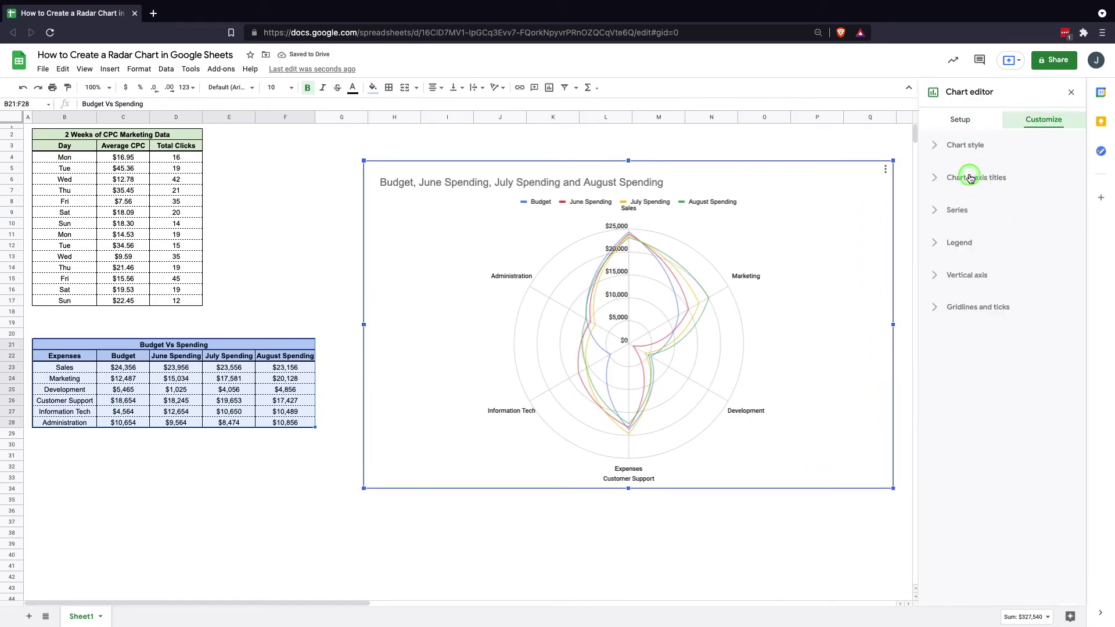
click(959, 211)
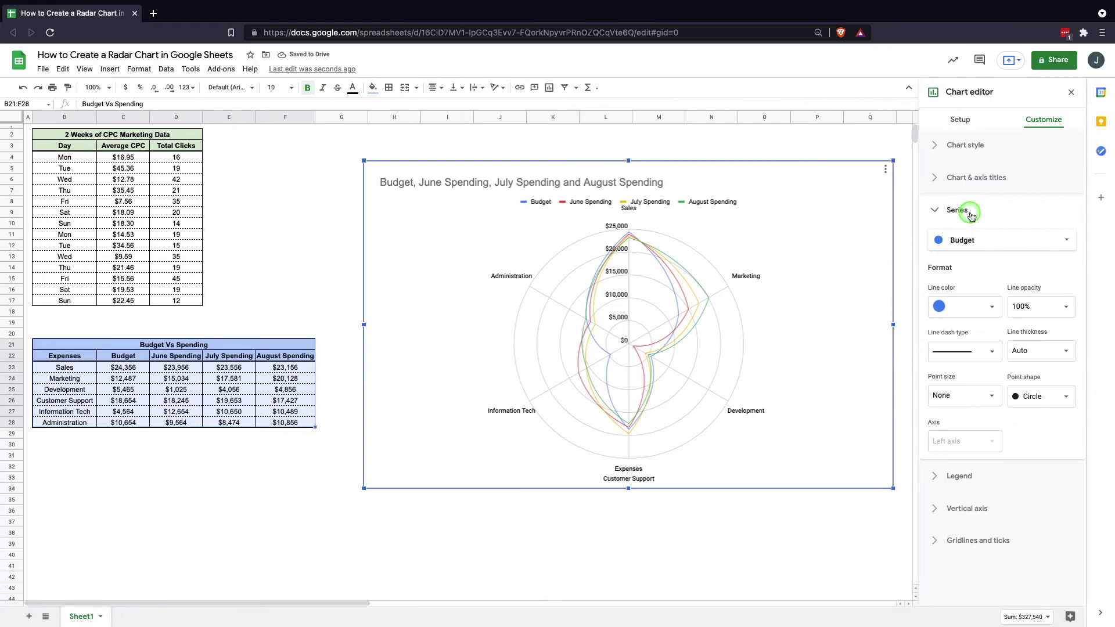
click(991, 306)
click(994, 305)
click(990, 352)
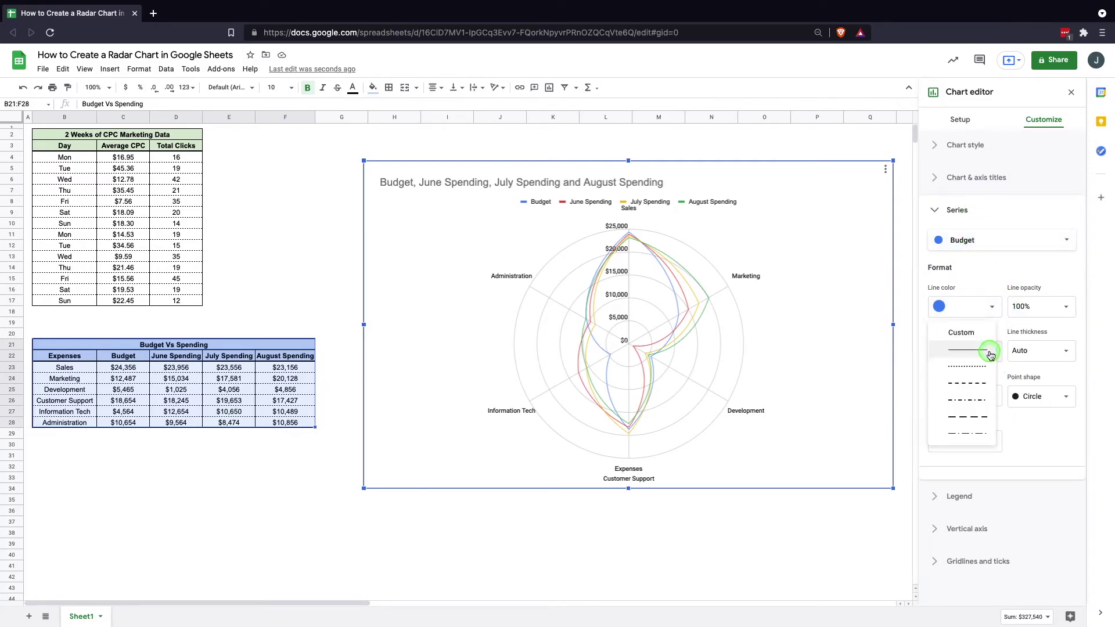
click(985, 386)
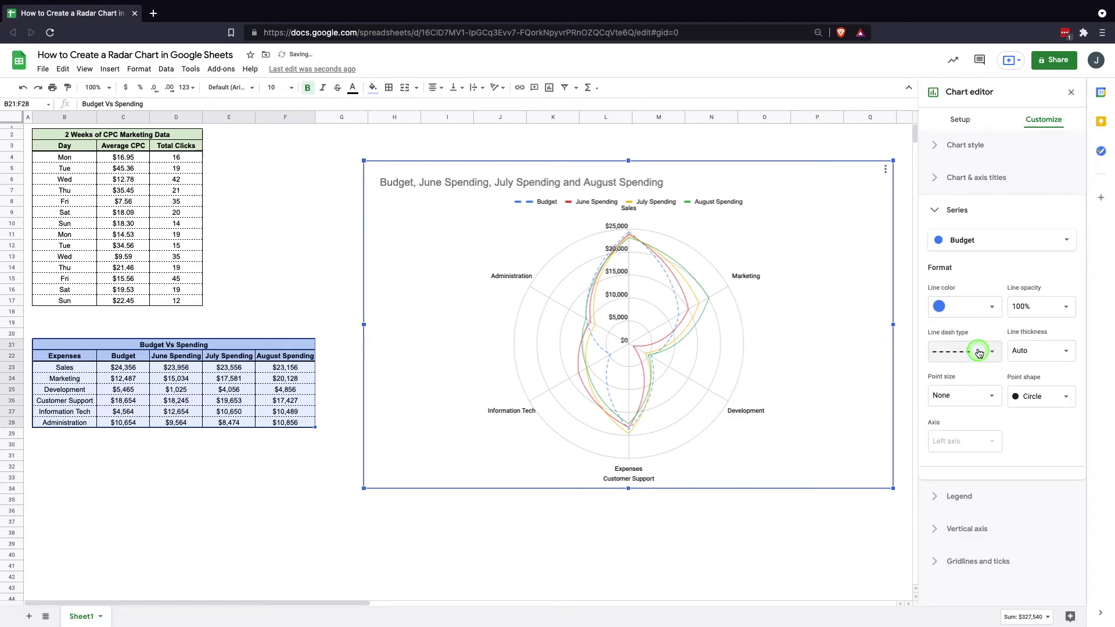
click(1066, 350)
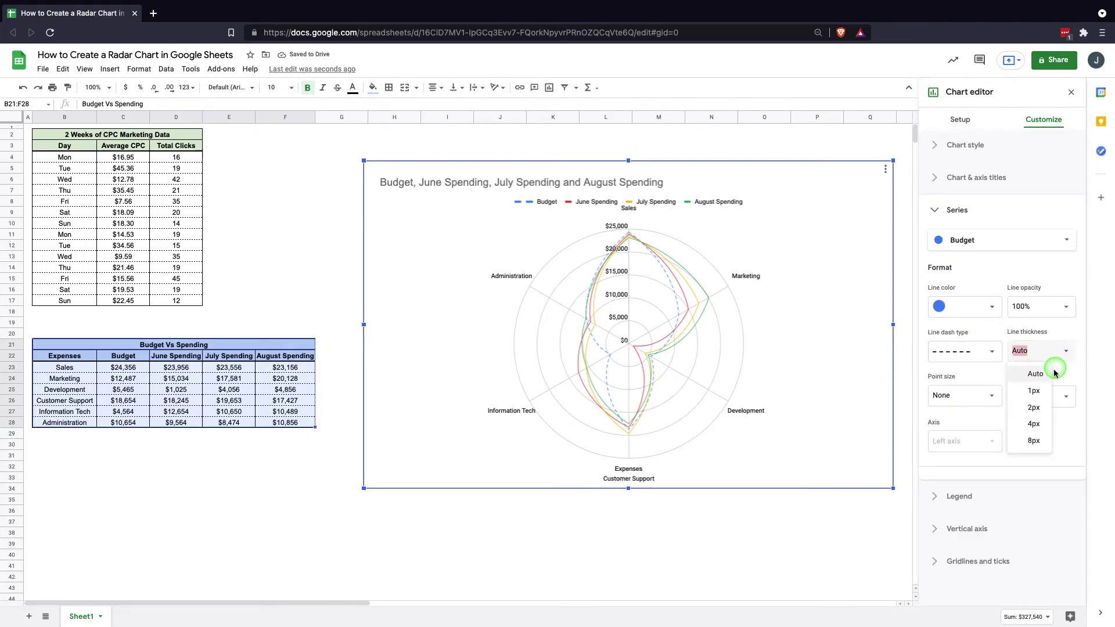
click(1035, 408)
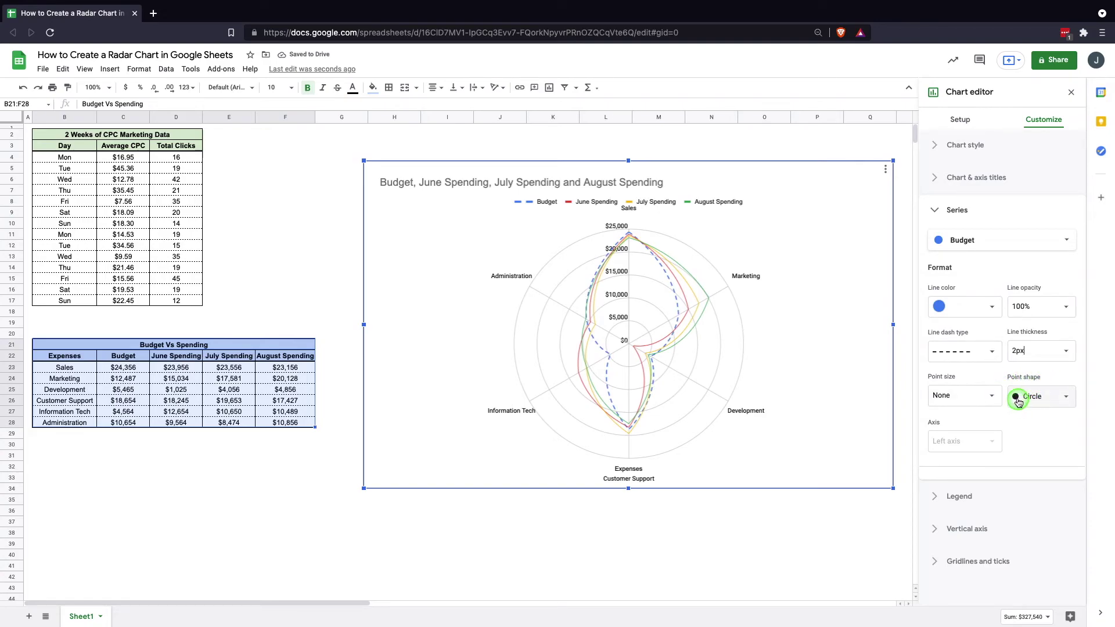
click(992, 351)
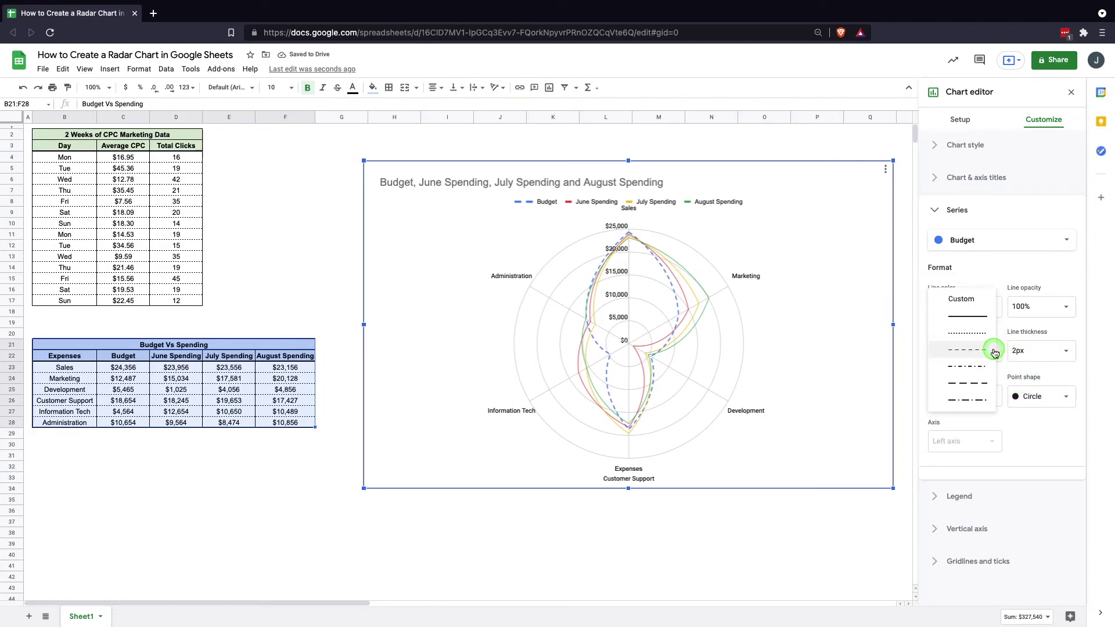
click(979, 383)
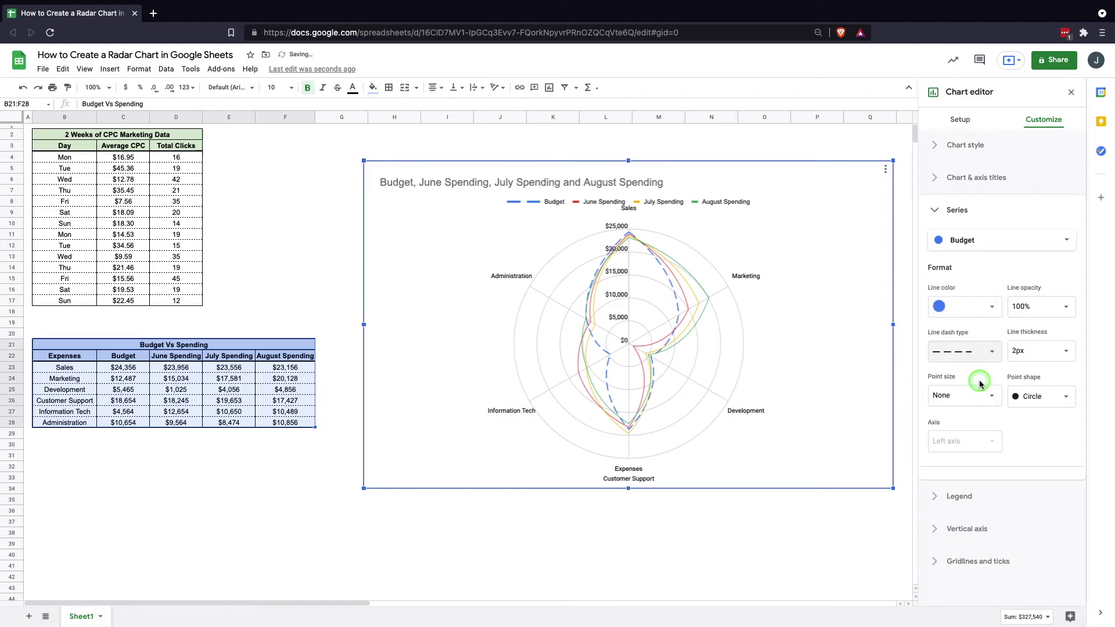
click(1039, 350)
click(1033, 417)
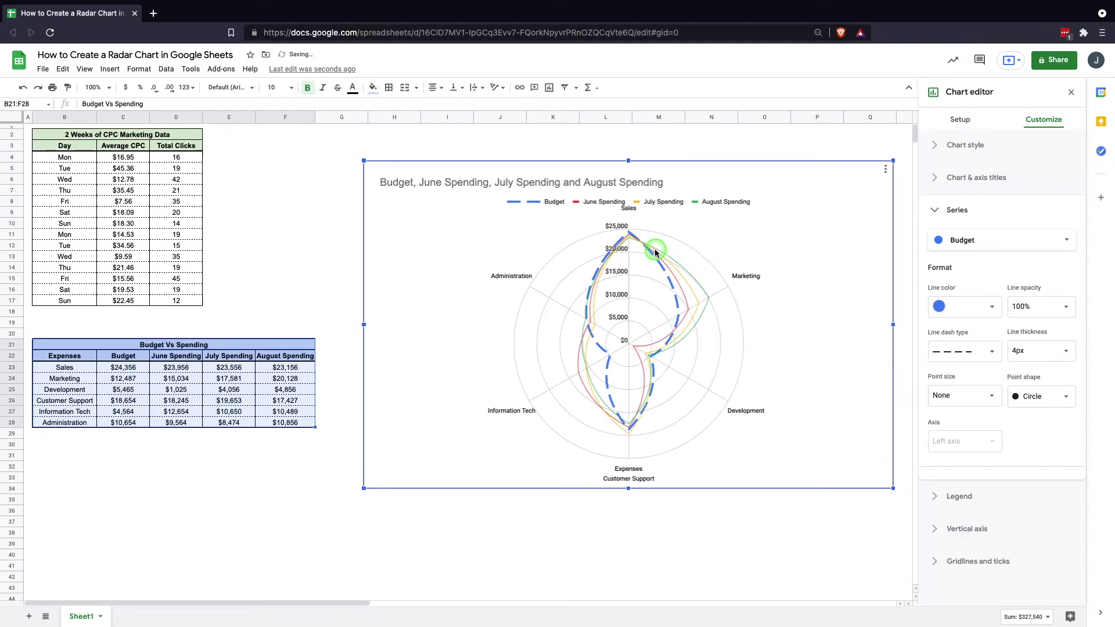
Step: Set the June Spending series line thickness to 2px
click(1066, 240)
click(967, 255)
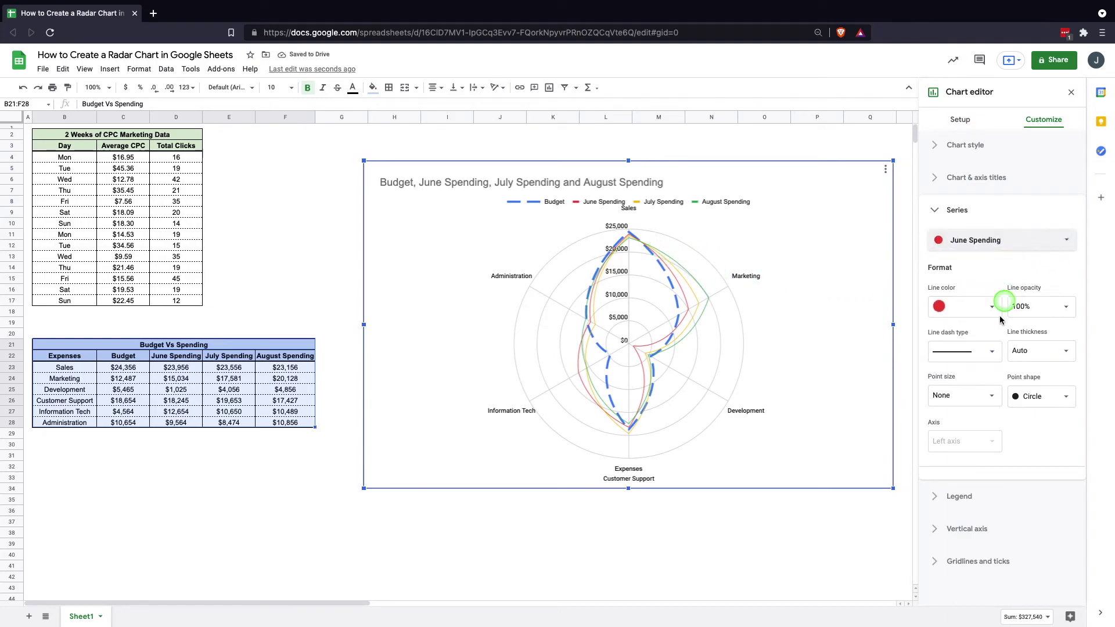
click(1064, 351)
click(1041, 409)
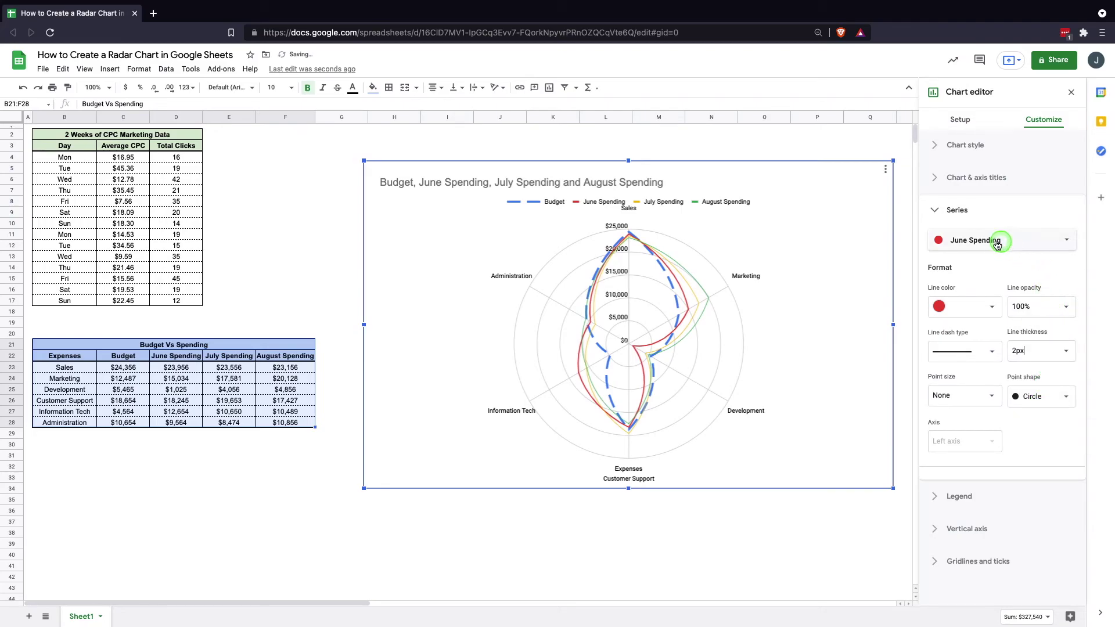
click(1014, 243)
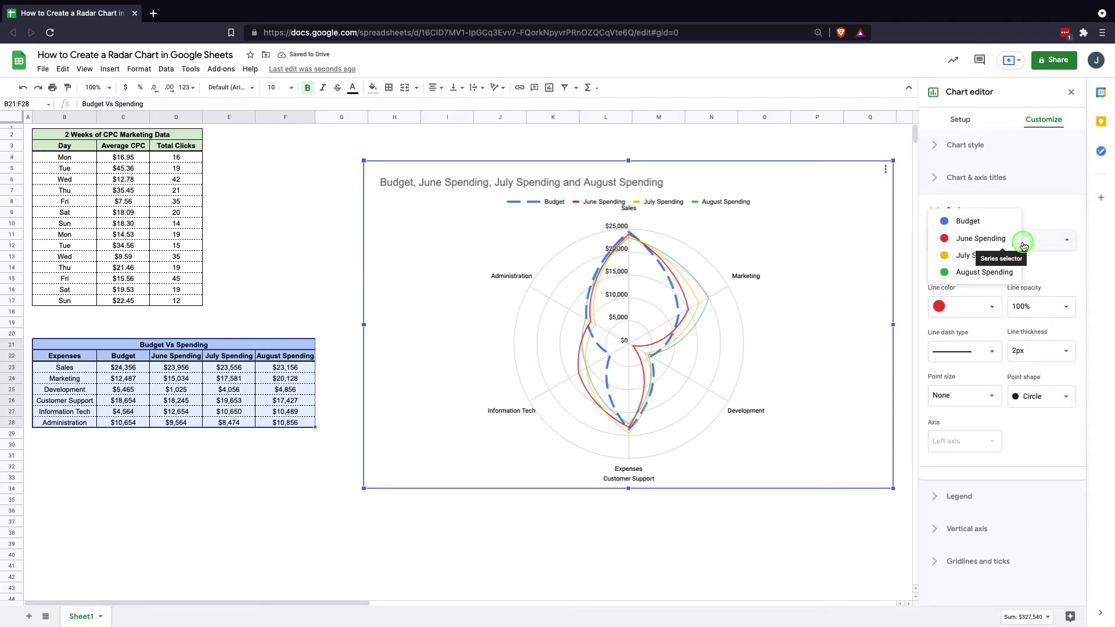